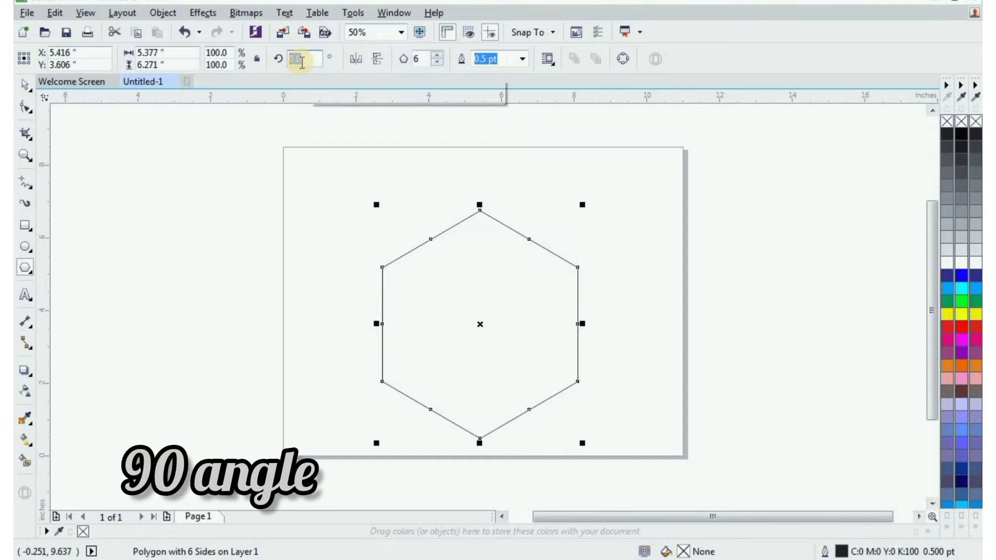
Rotate the hexagon to 90 degrees, then move it up and enlarge it to fill most of the page.
text(90)
key(Return)
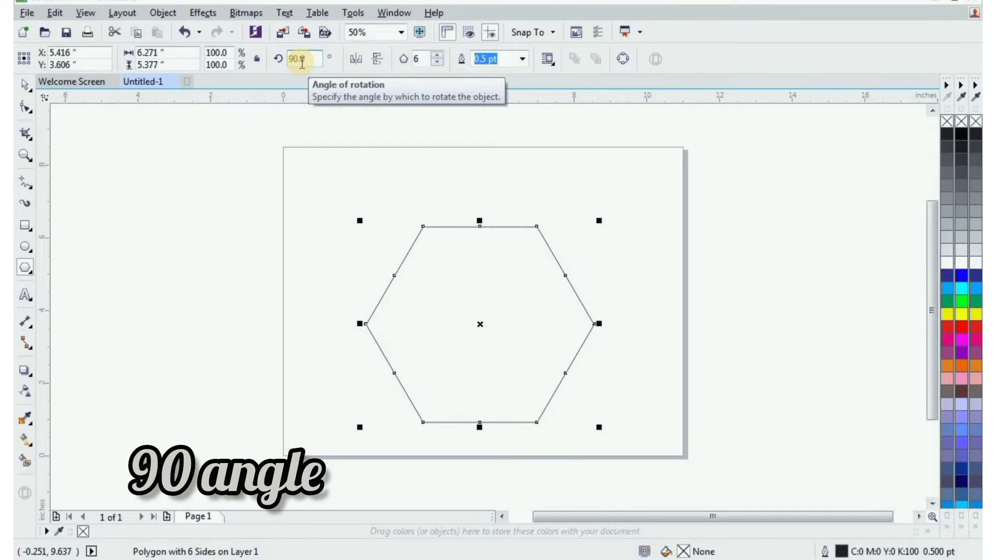
click(24, 85)
drag(482, 325, 483, 303)
drag(598, 404, 624, 426)
click(320, 233)
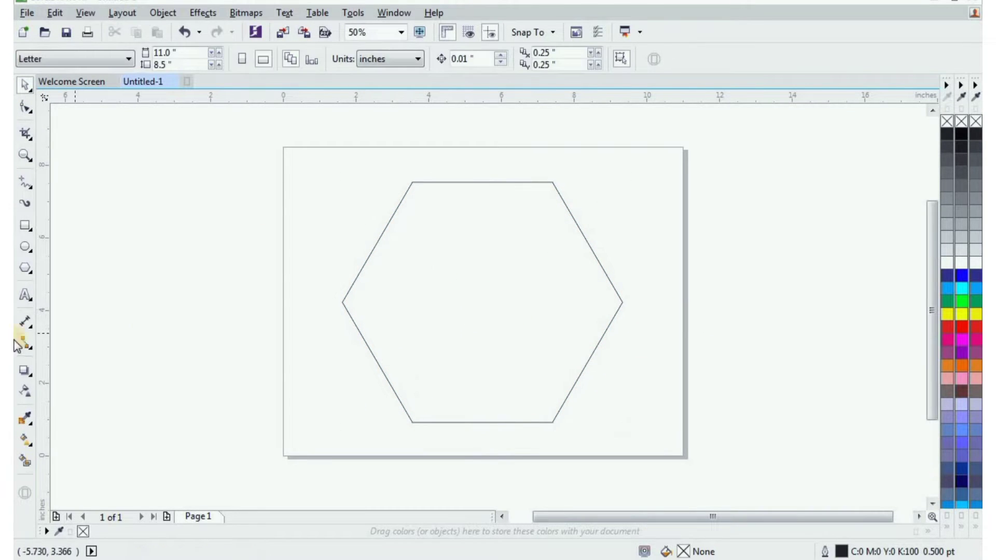
Draw a polygon over the hexagon and reduce it to 3 sides to make a triangle.
click(23, 269)
drag(382, 211, 530, 453)
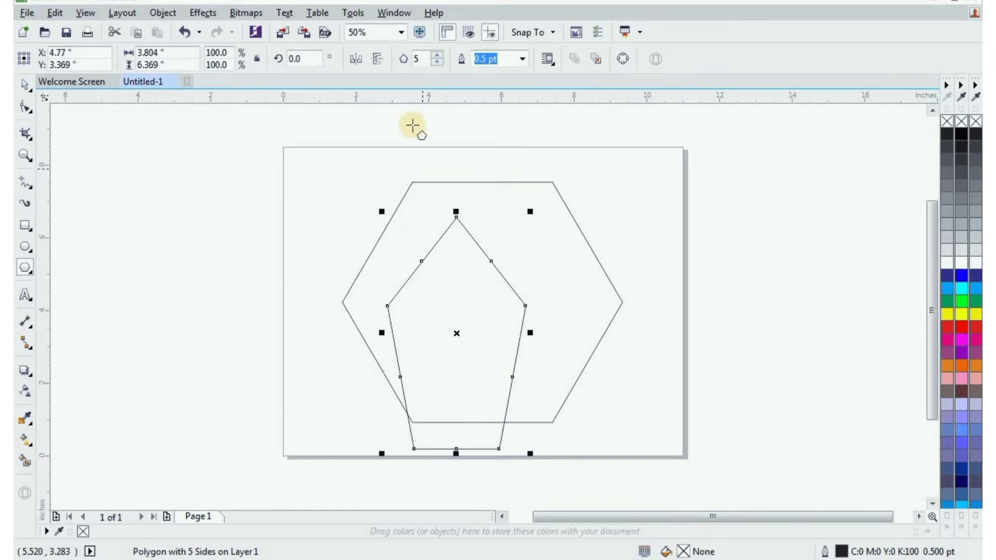
click(437, 63)
click(437, 63)
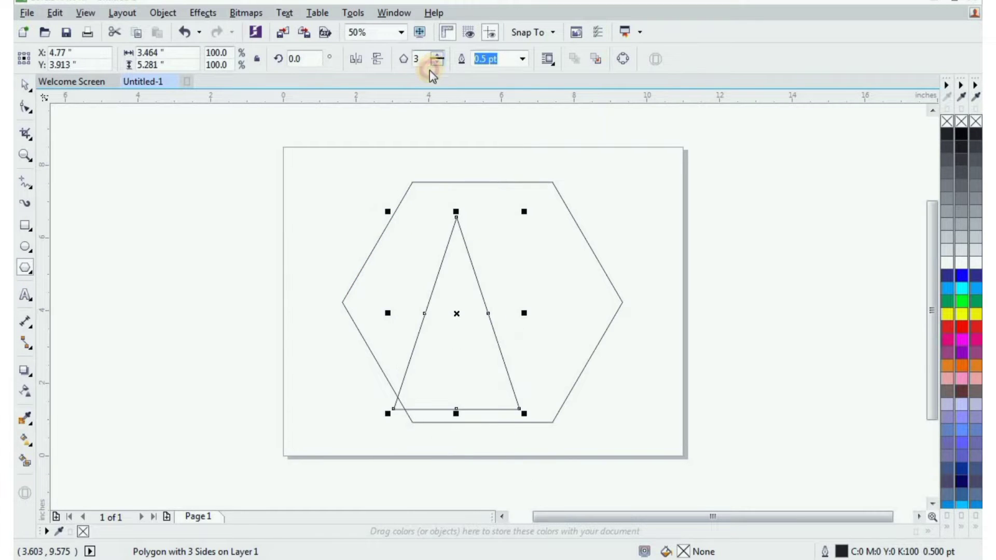
Move the triangle to the middle of the hexagon and widen it to about 4.88 inches.
click(26, 92)
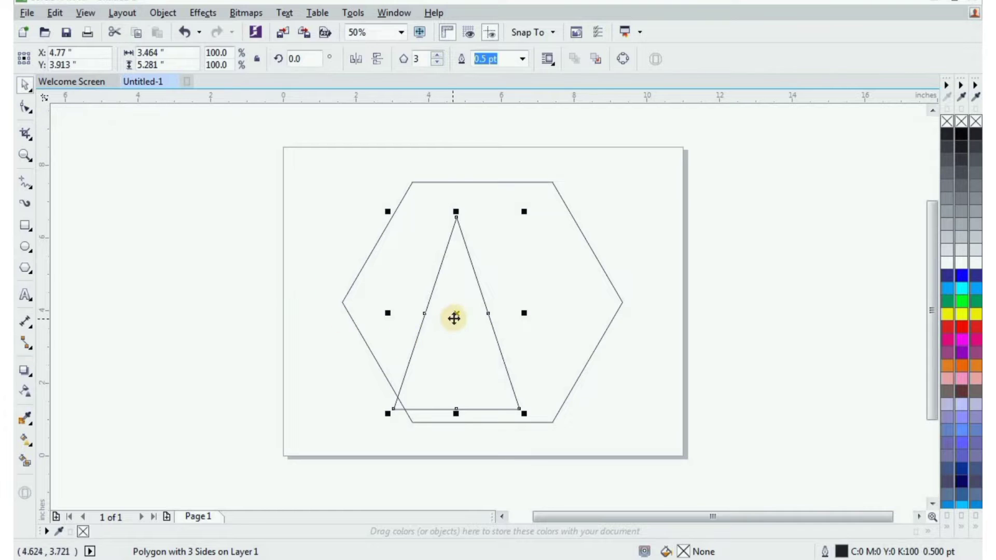
drag(469, 308, 496, 290)
click(496, 291)
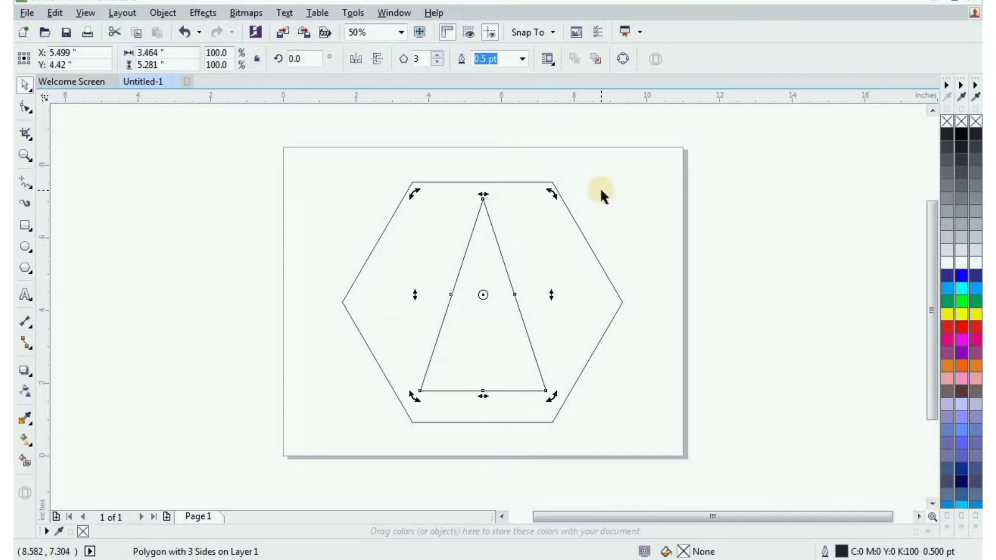
click(498, 296)
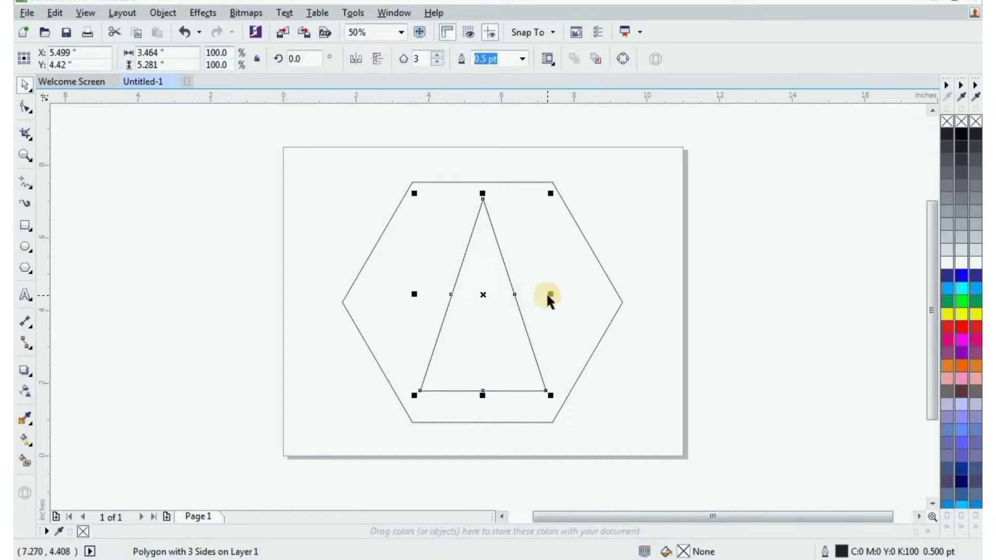
drag(550, 295, 602, 295)
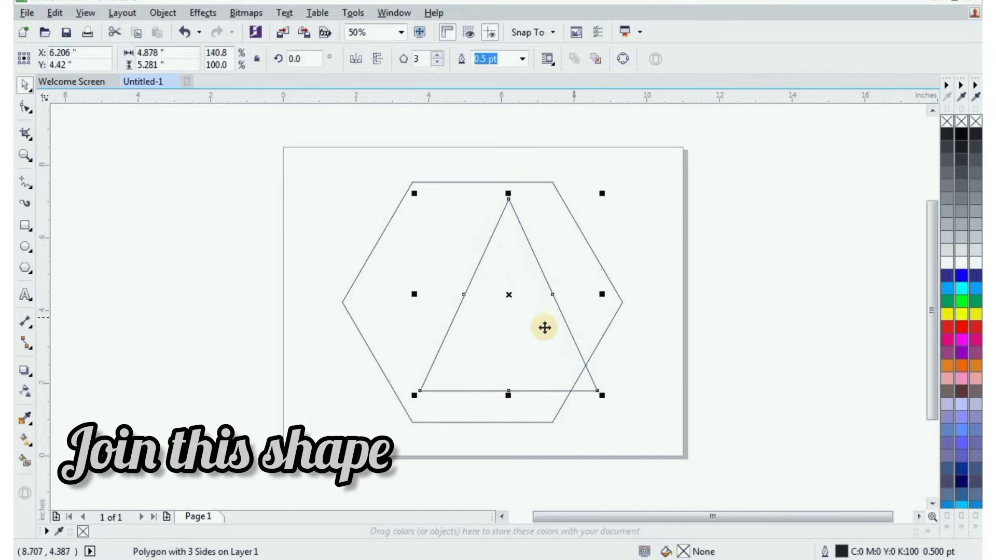
Rotate the triangle to about 39.4 degrees and place one corner near the hexagon's upper-left vertex.
click(506, 299)
drag(596, 205, 515, 199)
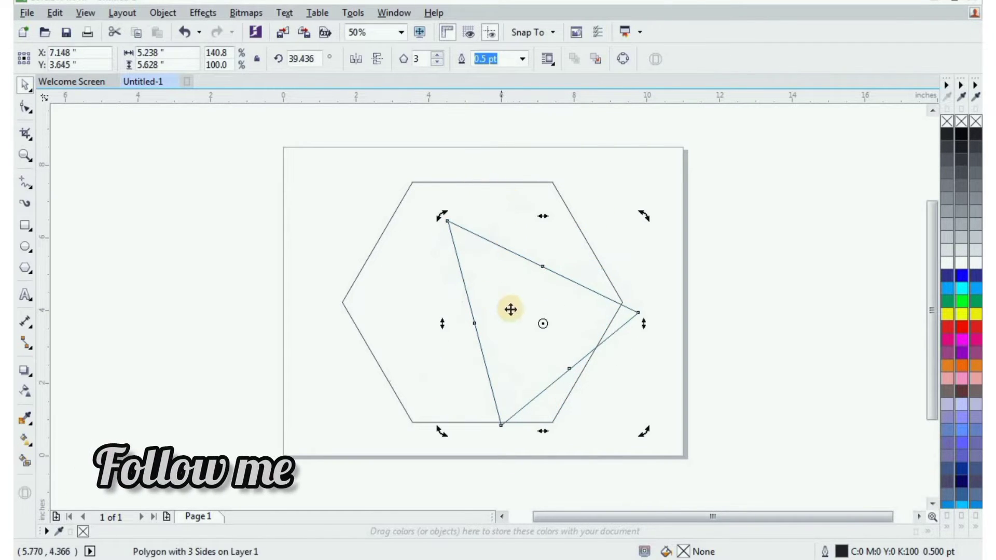
click(542, 323)
drag(542, 323, 509, 287)
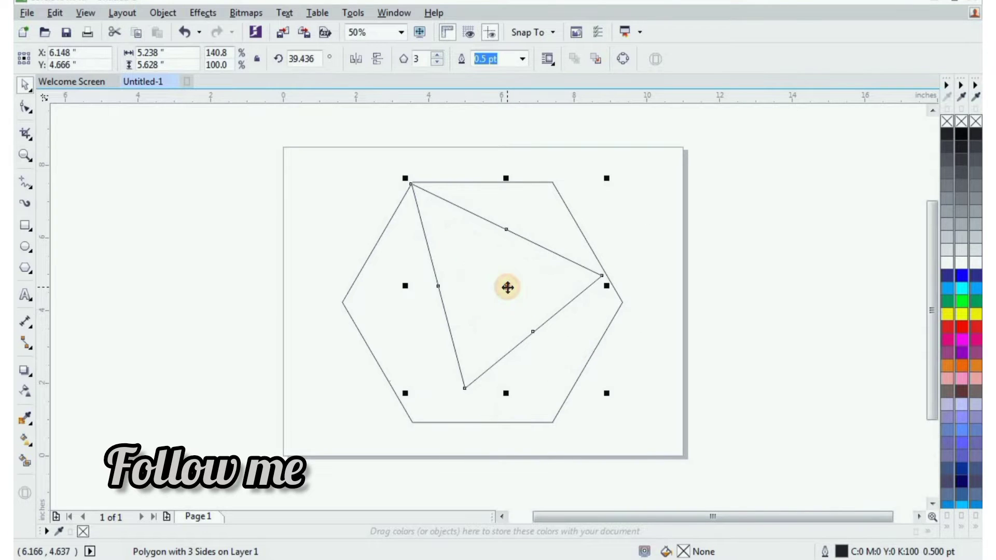
Skew and enlarge the triangle so its left side spans the hexagon's two left-hand vertices above and below.
click(471, 356)
drag(504, 395, 473, 392)
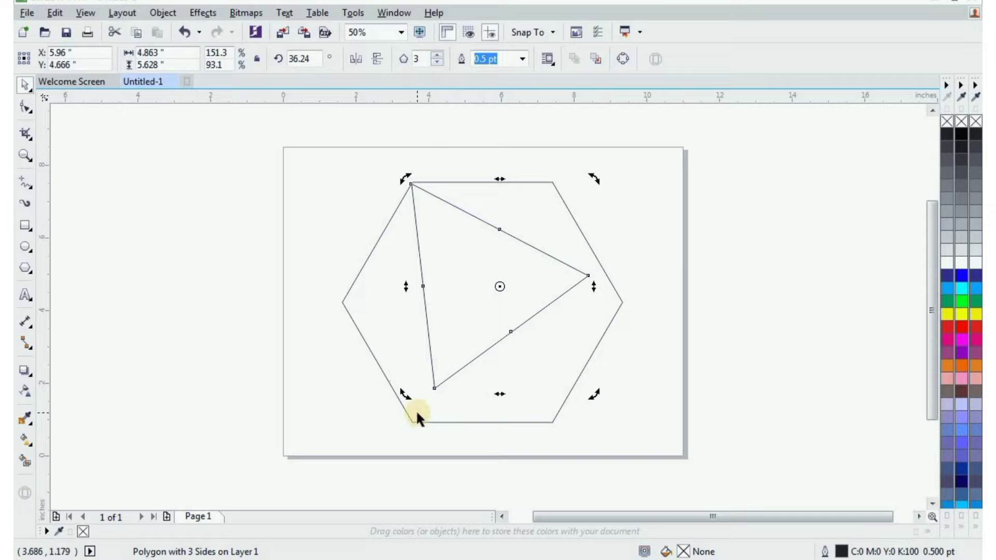
click(458, 347)
drag(407, 396, 378, 474)
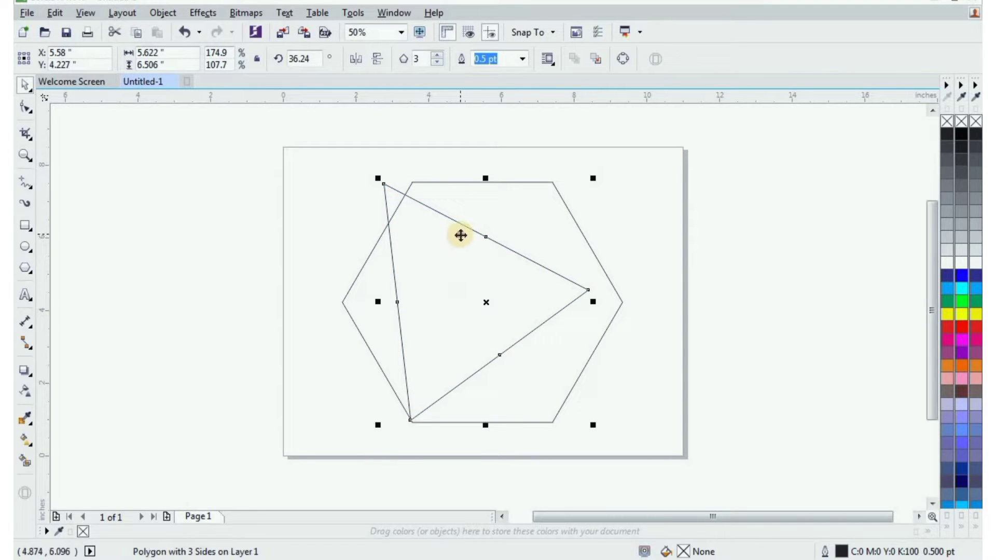
drag(483, 176, 513, 183)
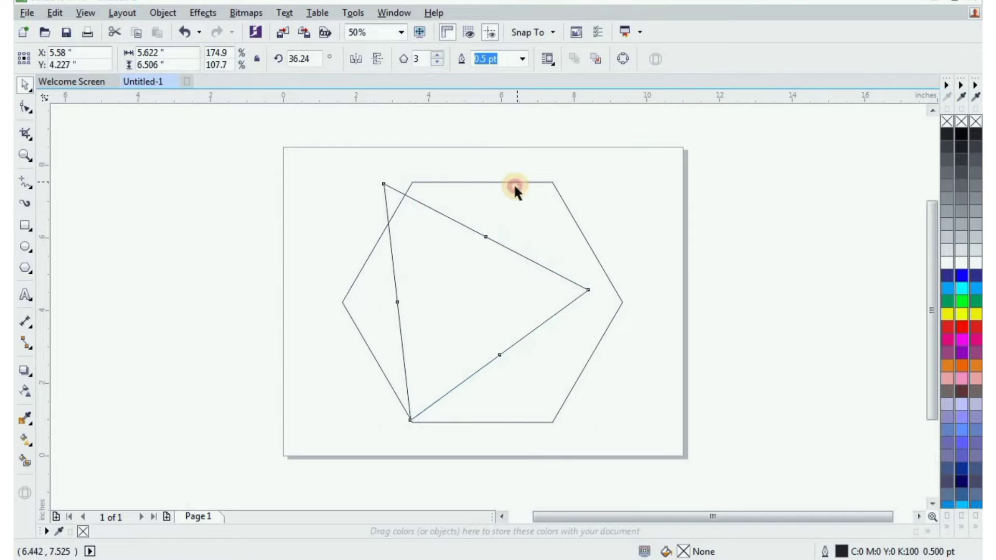
click(475, 340)
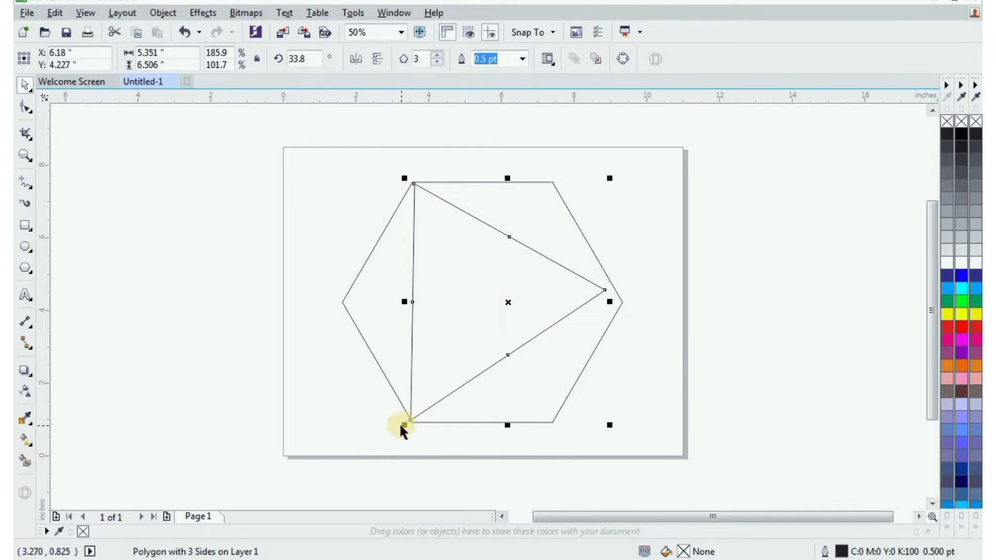
Shift the triangle slightly and scale it to about 6.64 inches high so its top corner meets the hexagon's upper-left vertex.
scroll(402, 426, up, 3)
drag(507, 367, 519, 390)
scroll(536, 320, down, 4)
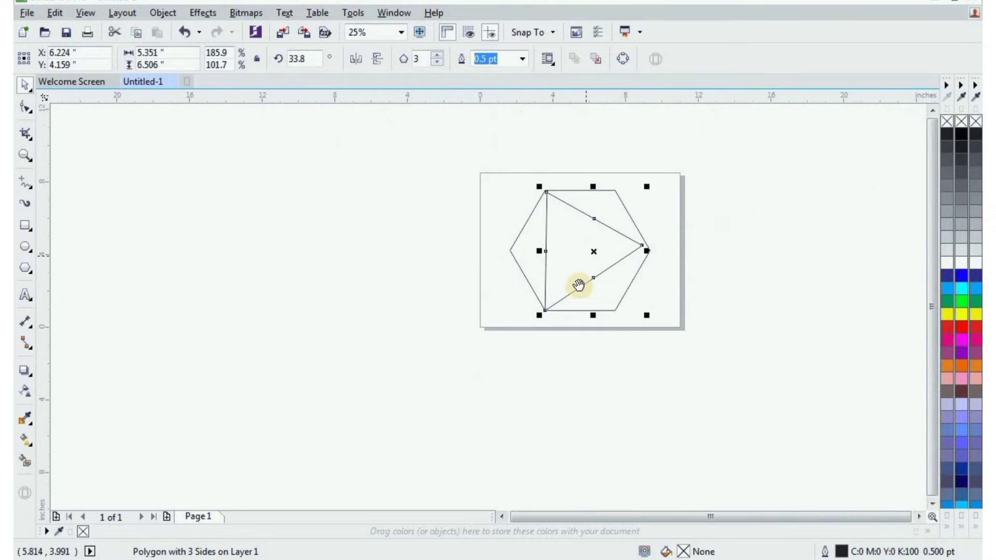
scroll(552, 244, up, 2)
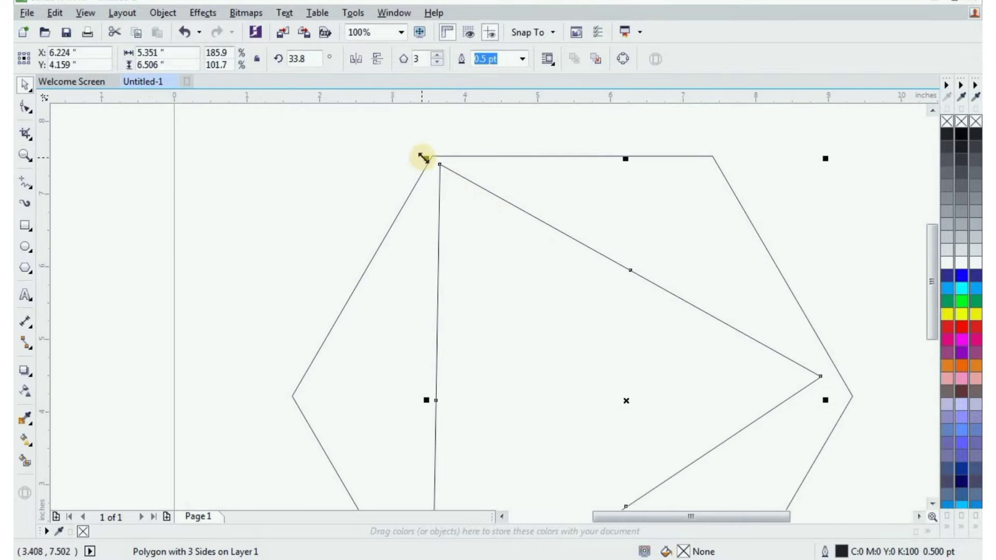
mouse_move(424, 158)
mouse_down()
mouse_move(414, 142)
mouse_move(431, 156)
mouse_up()
scroll(431, 156, up, 3)
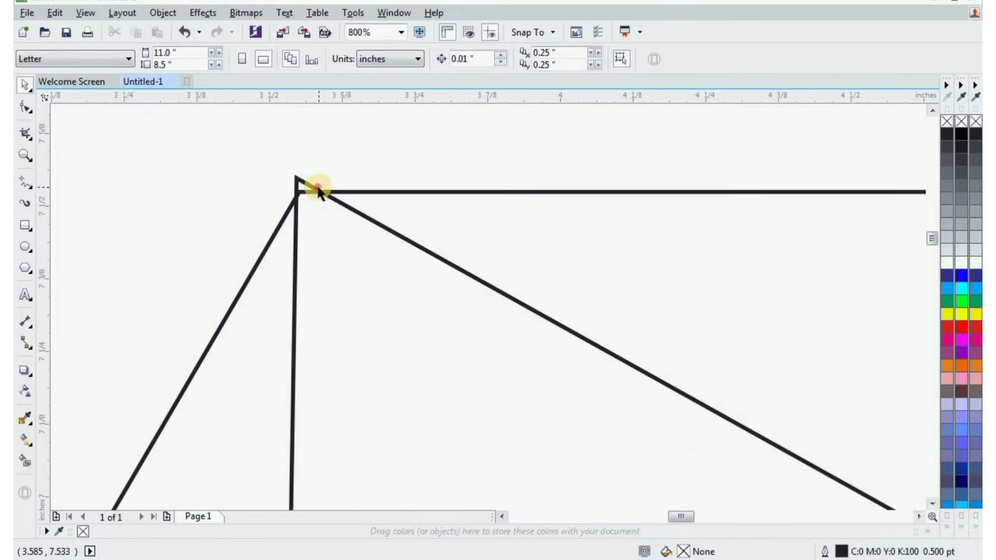
Skew the triangle horizontally to bring its bottom corner onto the hexagon's lower-left vertex.
scroll(337, 207, down, 5)
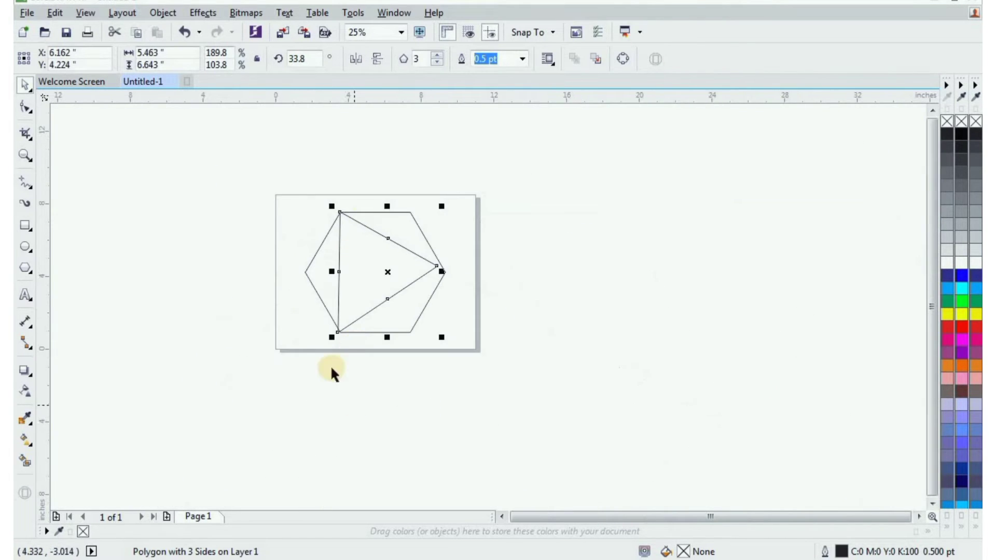
scroll(337, 353, up, 3)
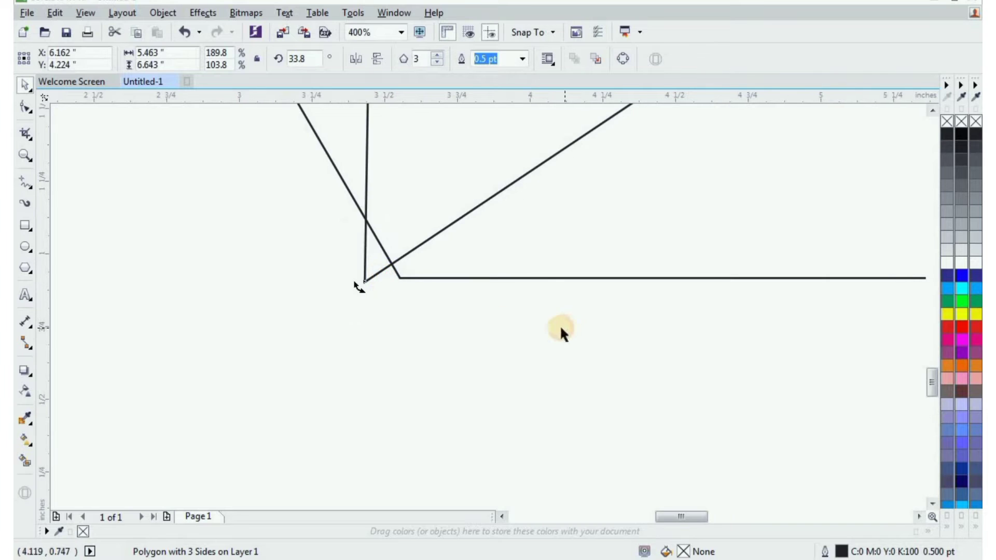
drag(562, 328, 328, 312)
drag(857, 293, 825, 297)
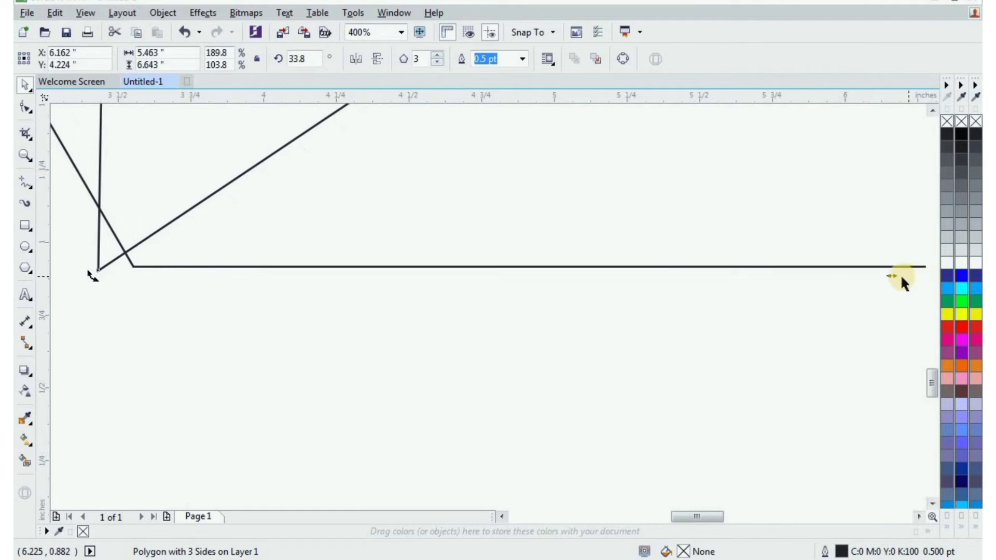
drag(888, 278, 824, 286)
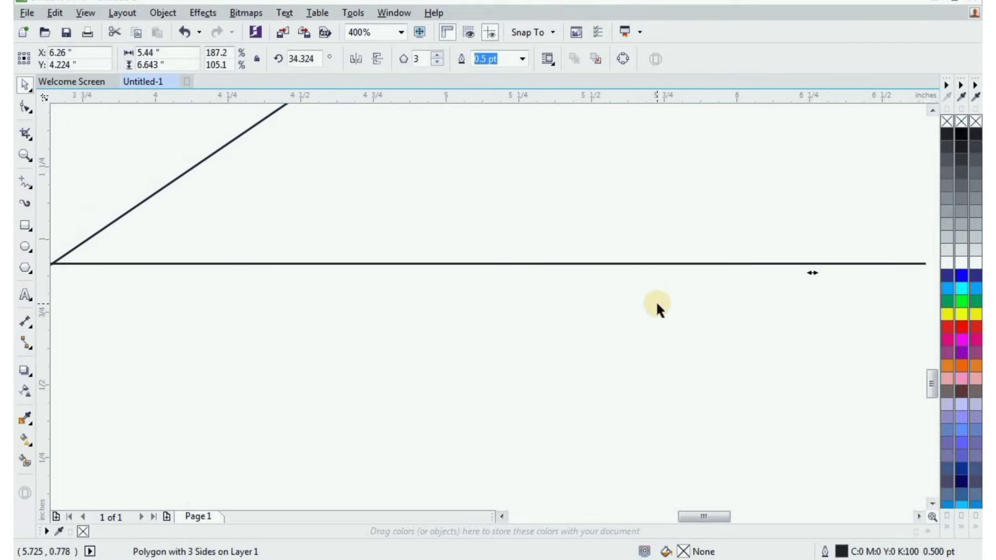
scroll(665, 304, down, 1)
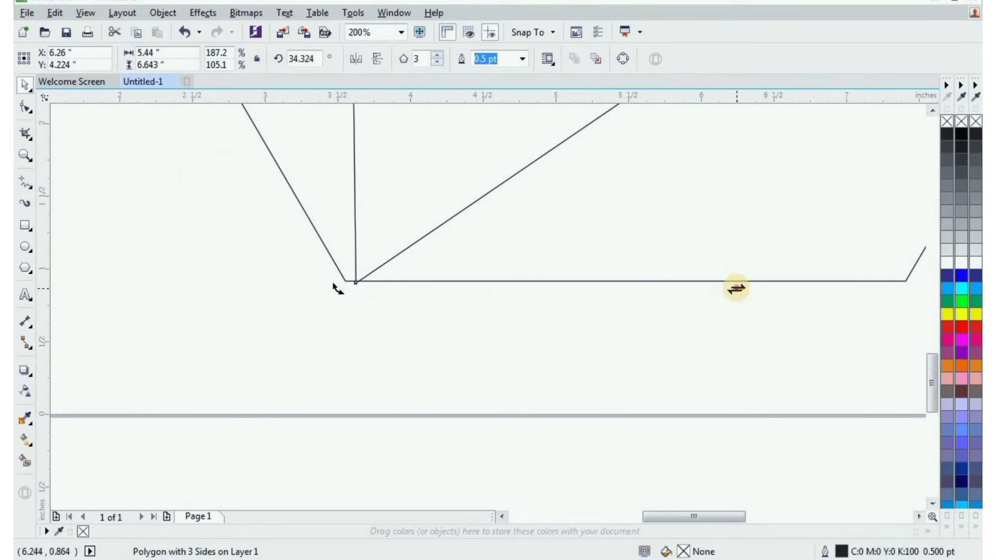
drag(736, 288, 722, 289)
scroll(649, 251, down, 3)
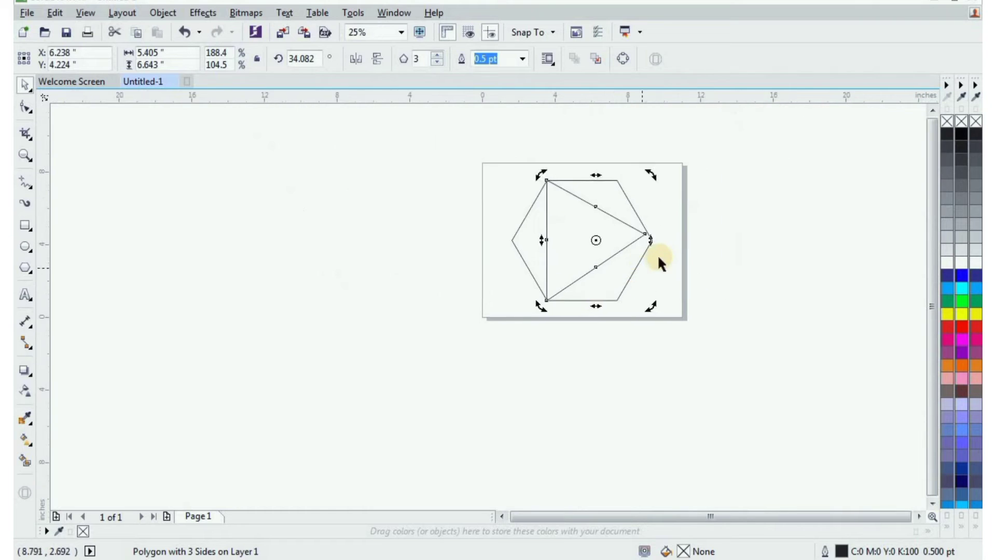
Skew the triangle vertically and widen it to about 5.8 inches so its right corner meets the hexagon's right vertex.
scroll(660, 253, up, 2)
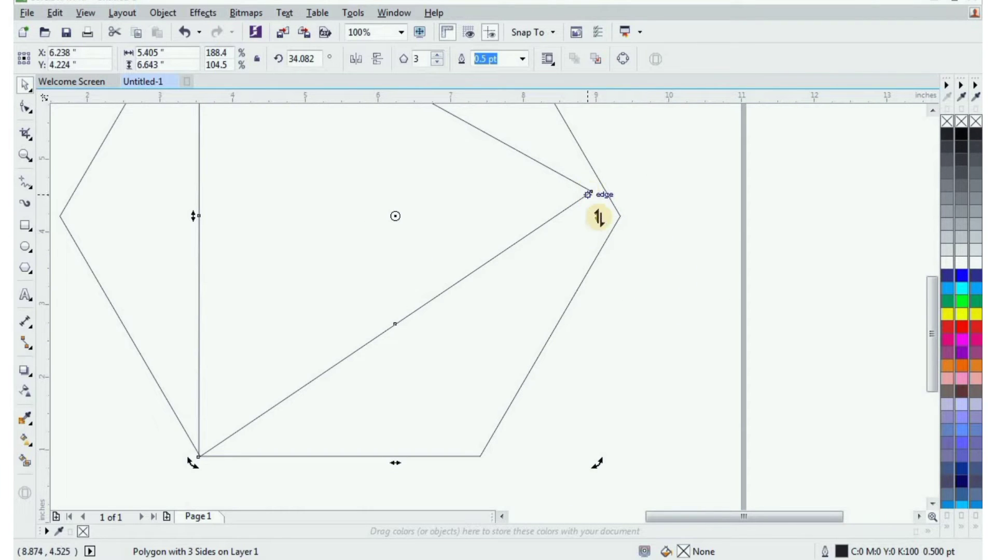
drag(597, 221, 623, 230)
click(567, 222)
scroll(603, 217, up, 2)
scroll(621, 231, up, 2)
click(616, 255)
scroll(613, 250, down, 5)
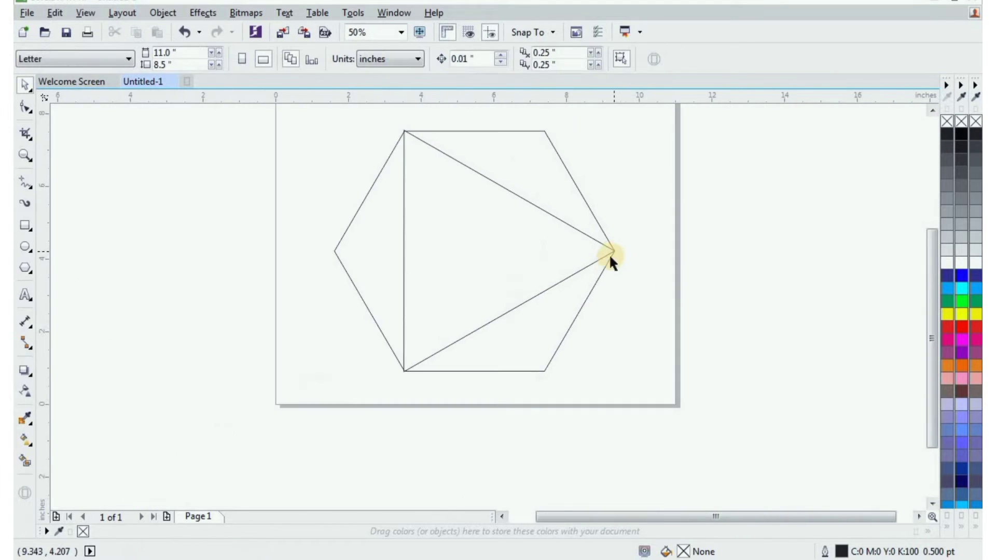
Duplicate the triangle, mirror the copy horizontally, and move it left onto the hexagon's three opposite vertices.
click(523, 258)
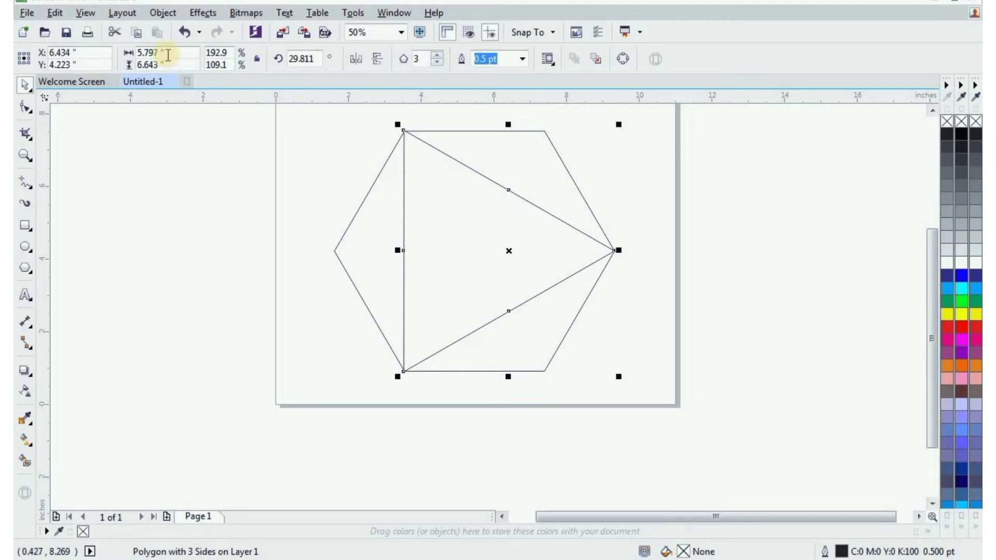
click(133, 33)
click(157, 32)
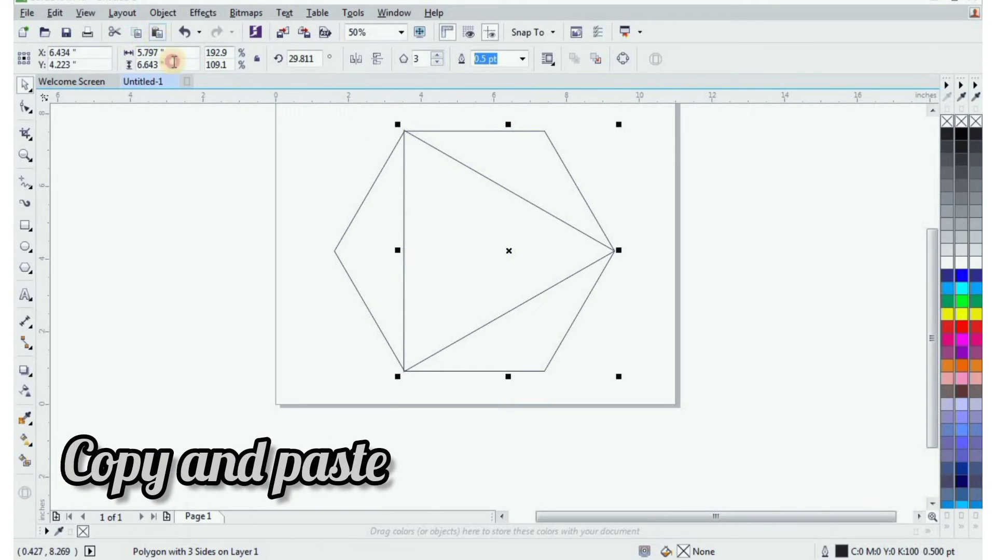
click(358, 59)
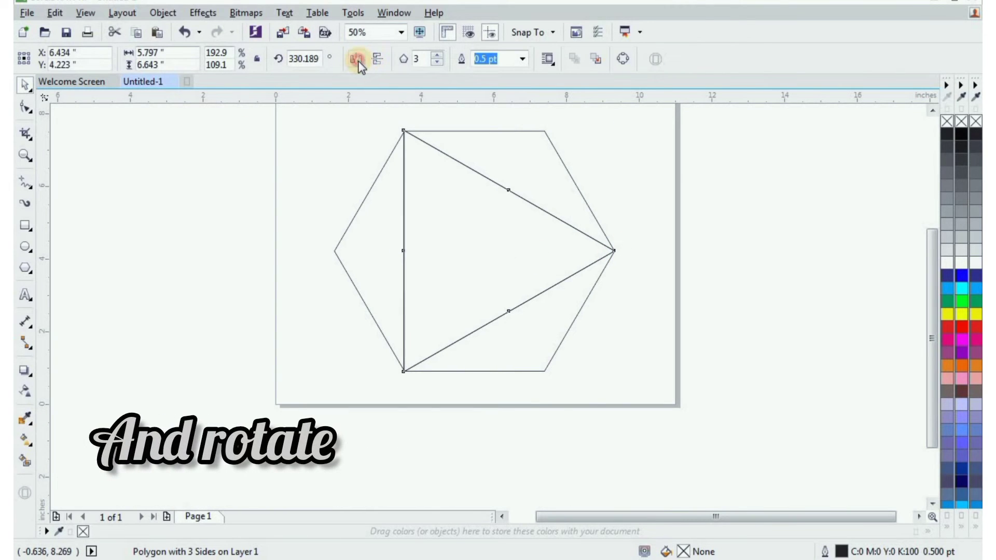
click(360, 60)
drag(503, 247, 441, 250)
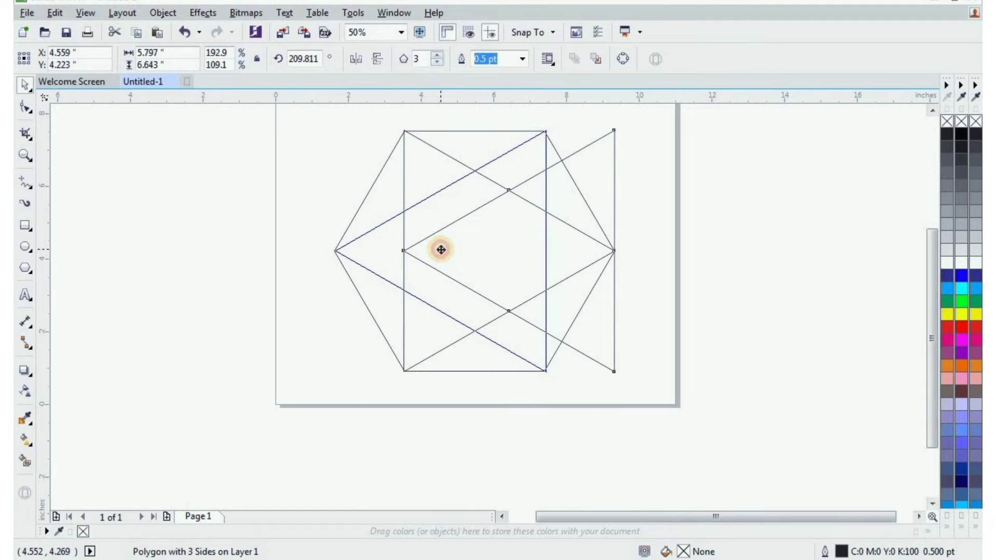
Fine-tune the mirrored triangle's position so its top corner sits on the hexagon's upper-right vertex.
scroll(571, 118, up, 5)
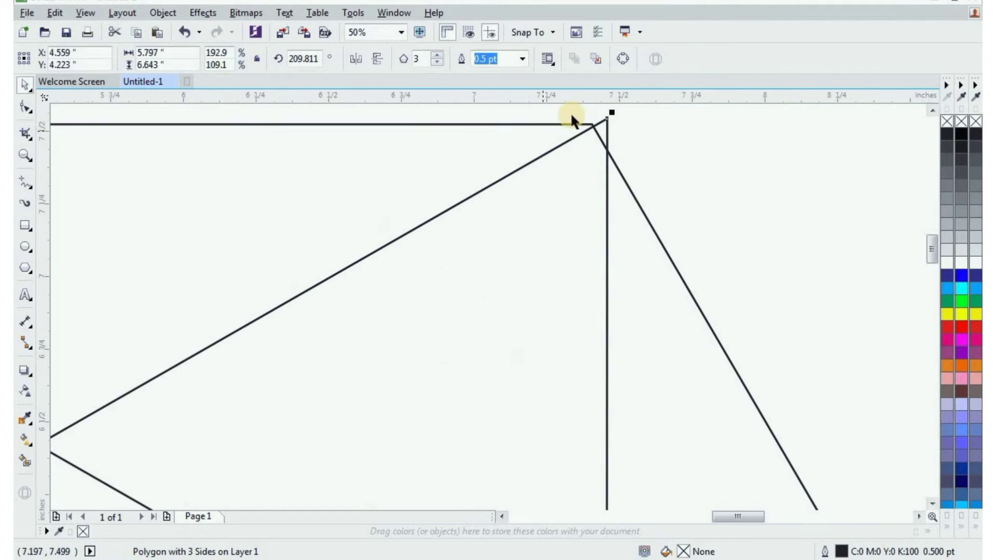
mouse_move(609, 131)
mouse_down()
mouse_move(594, 138)
mouse_move(592, 130)
mouse_up()
scroll(595, 130, down, 4)
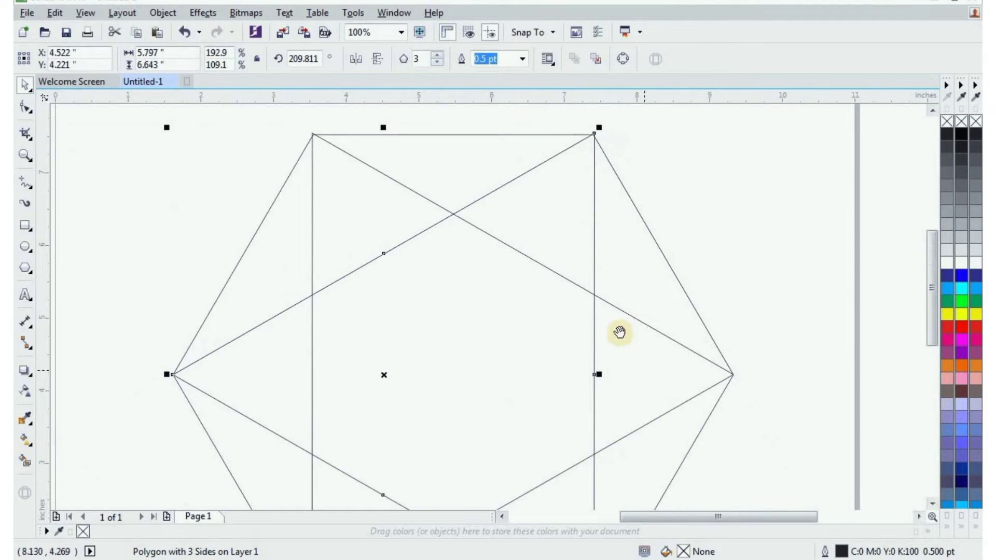
Examine whether the mirrored triangle's lower-right and left corners line up with the hexagon's vertices, and deselect it.
drag(620, 333, 567, 213)
scroll(500, 460, up, 2)
scroll(549, 451, down, 1)
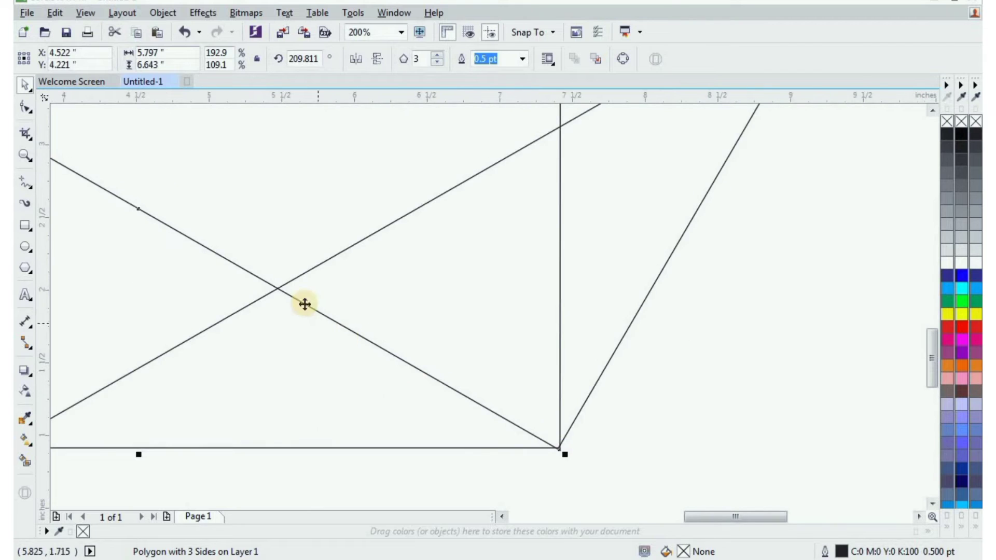
drag(304, 304, 527, 320)
scroll(527, 320, down, 1)
scroll(222, 150, up, 2)
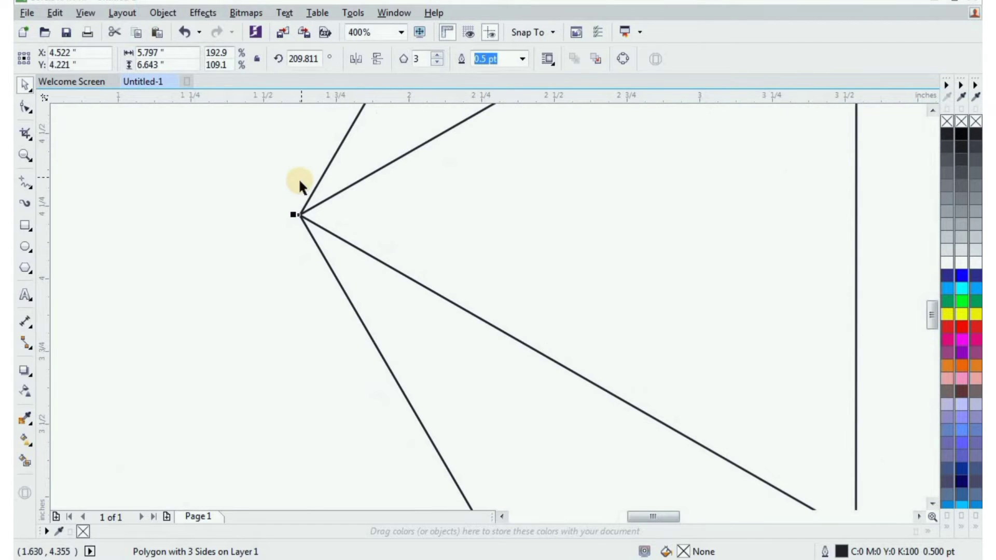
scroll(300, 187, up, 2)
scroll(299, 188, down, 2)
scroll(300, 184, down, 2)
drag(456, 215, 456, 279)
scroll(385, 292, down, 1)
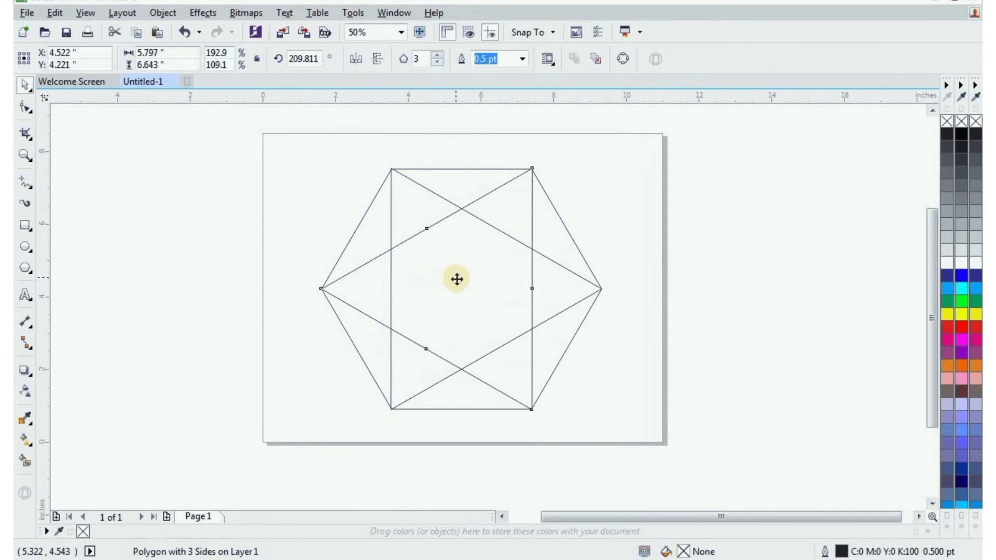
click(660, 307)
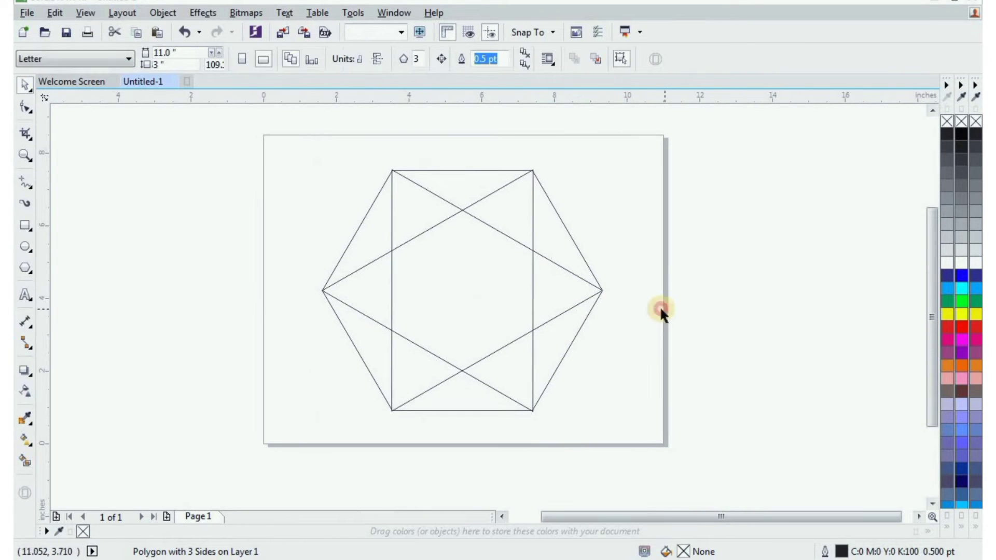
Smart-fill every region between the outer hexagon and the inner hexagon with the blue-grey colour C:40 M:20 Y:0 K:40.
click(24, 463)
click(479, 185)
click(495, 213)
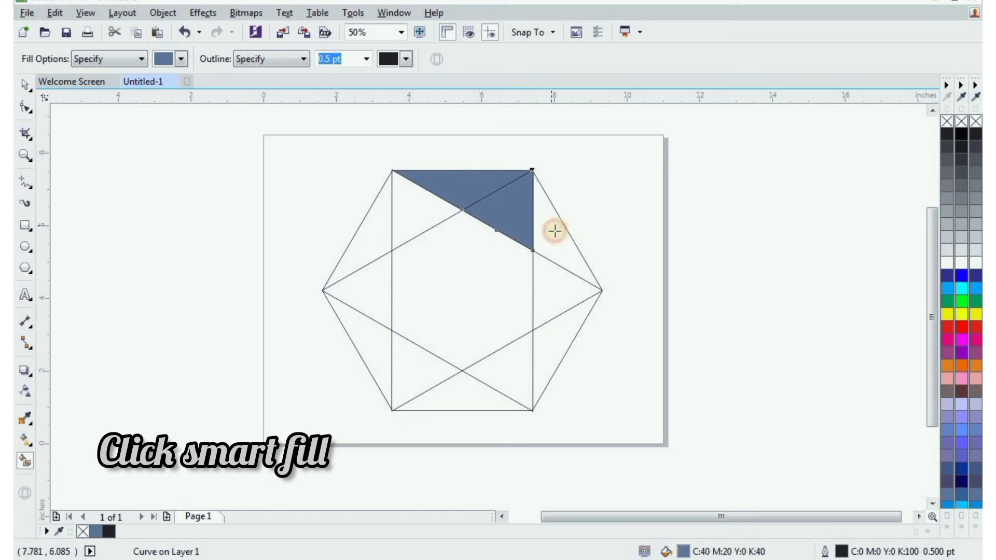
click(554, 231)
click(540, 294)
click(543, 360)
click(502, 376)
click(453, 402)
click(397, 367)
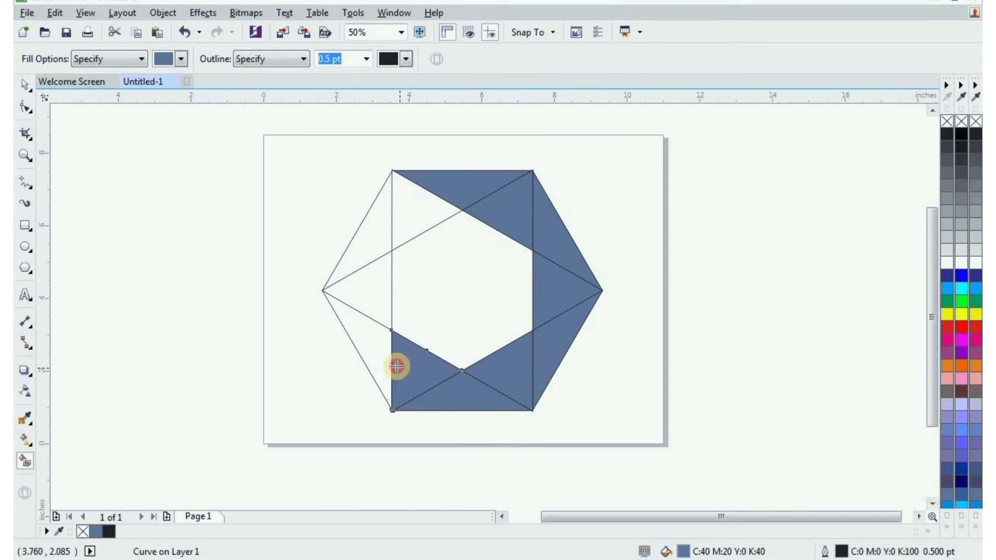
click(363, 352)
click(372, 298)
click(378, 229)
click(397, 224)
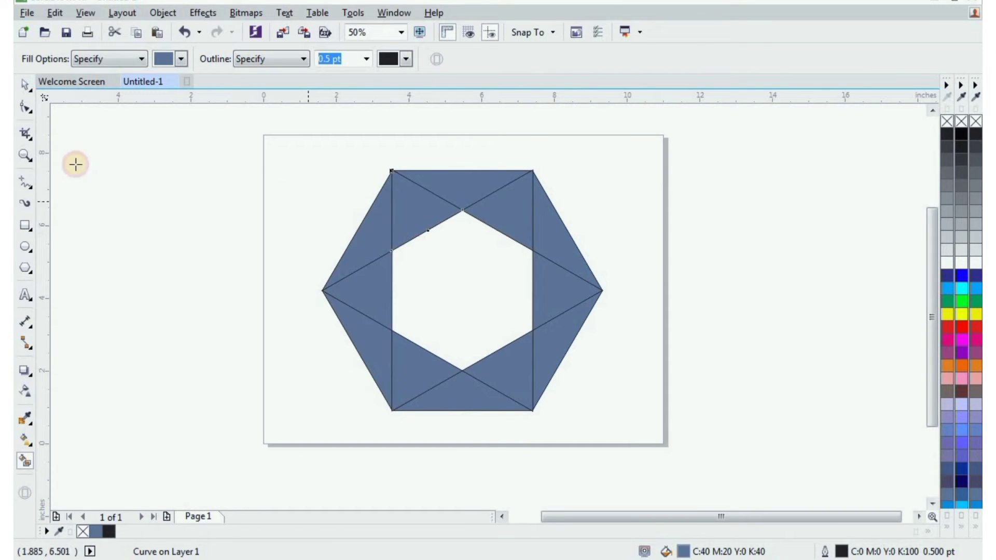
Weld the filled pieces along the hexagon's top and upper-right sides into one band.
click(20, 86)
click(173, 158)
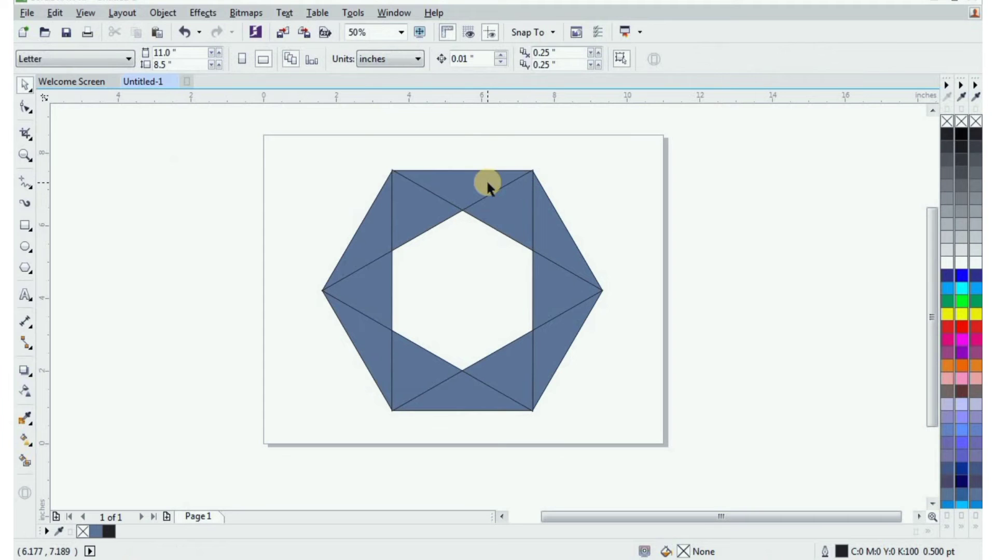
click(487, 179)
shift+click(565, 237)
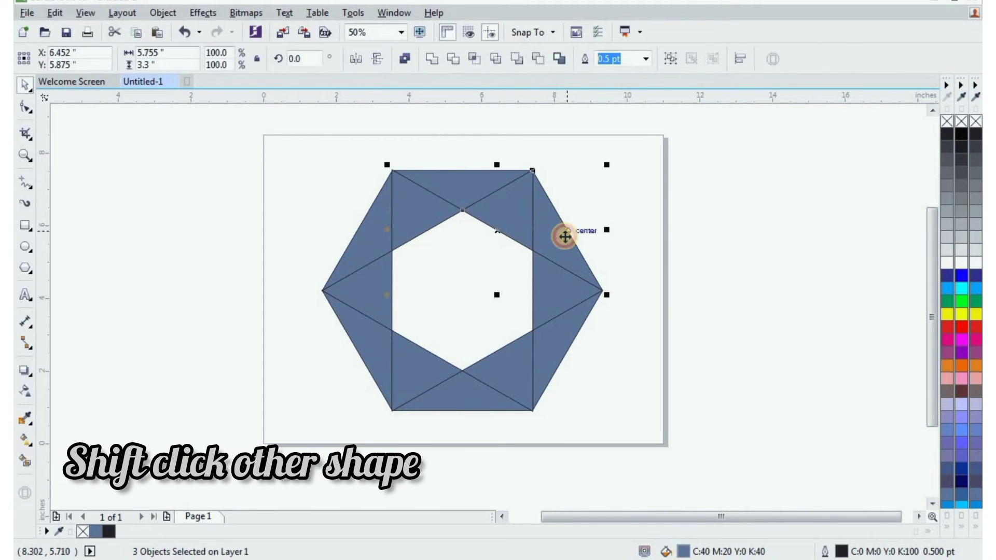
click(433, 59)
click(664, 267)
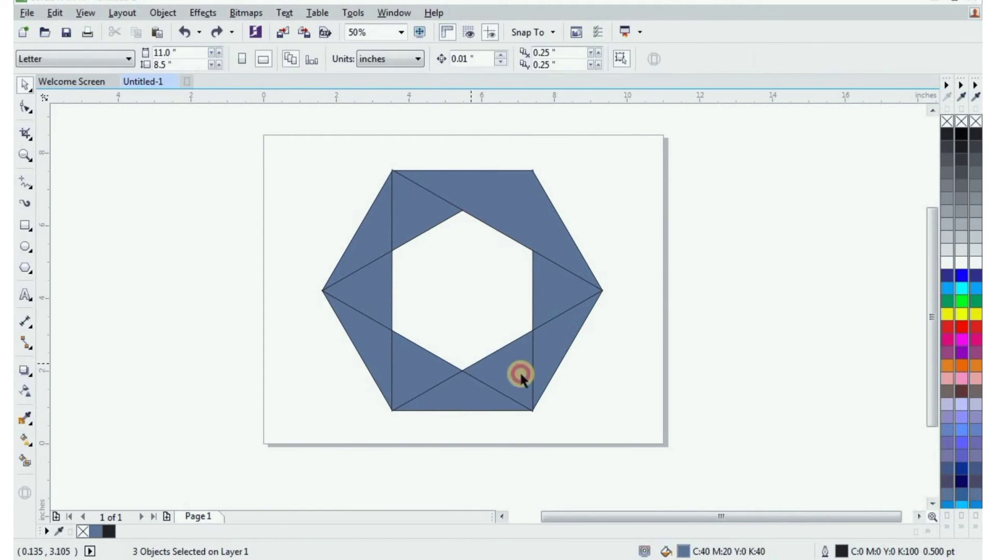
Weld the bottom pieces with the lower-left piece into one band, and weld the upper-left pieces into another.
click(451, 396)
shift+click(360, 354)
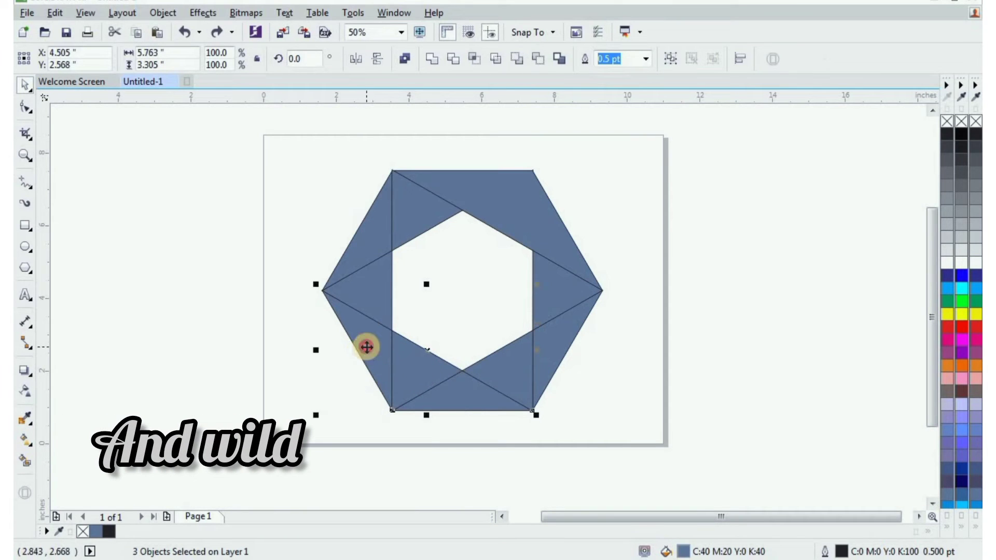
click(430, 60)
click(356, 252)
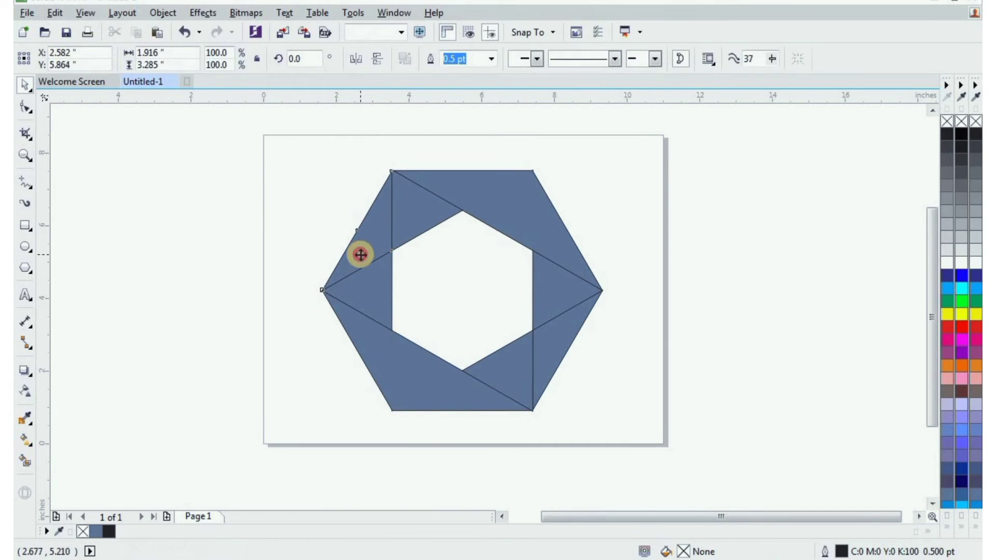
shift+click(414, 211)
click(434, 59)
click(734, 301)
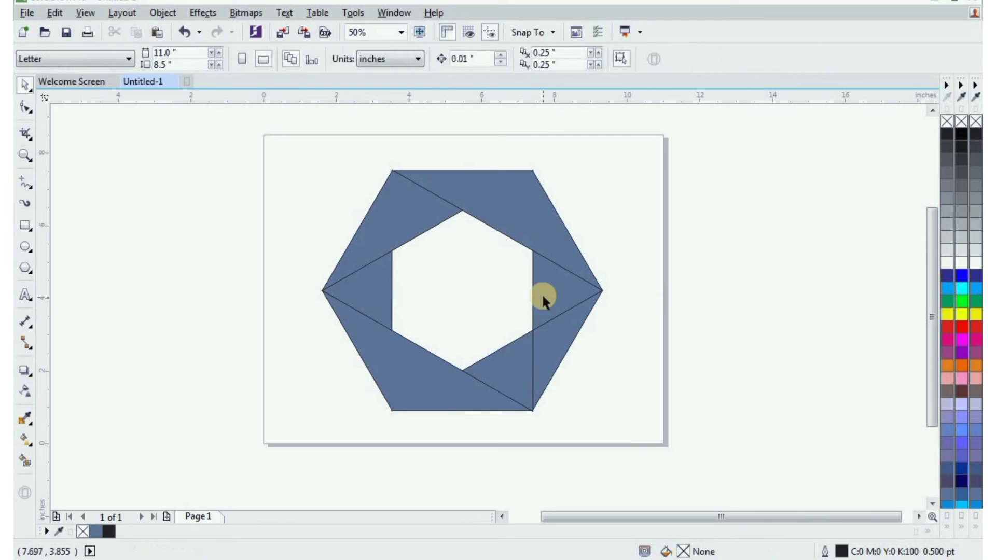
Weld the two filled pieces at the hexagon's lower right into one band.
click(553, 328)
shift+click(510, 390)
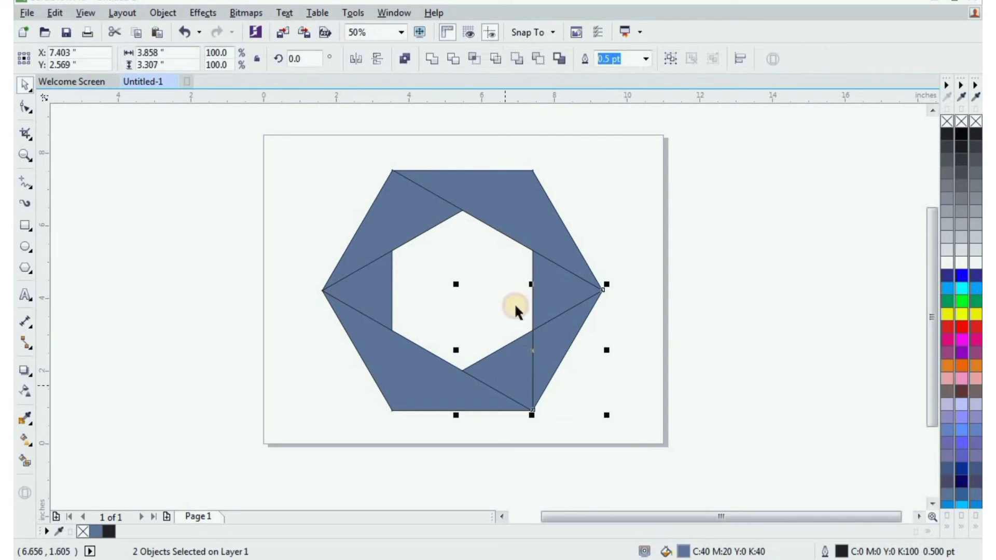
click(435, 59)
click(186, 237)
Give the upper-right band a linear fountain fill from magenta at its top edge to black toward the hexagon's right vertex.
click(514, 210)
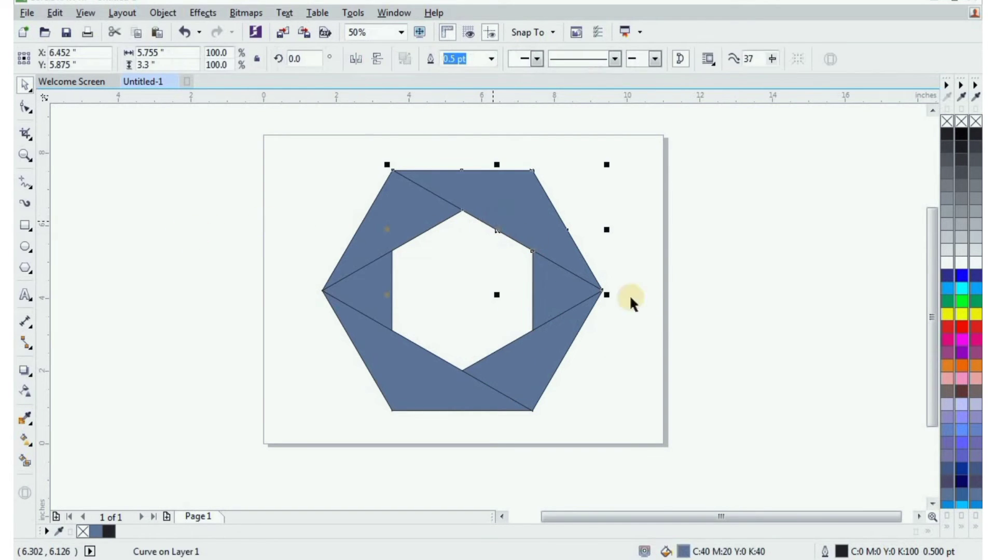
click(948, 341)
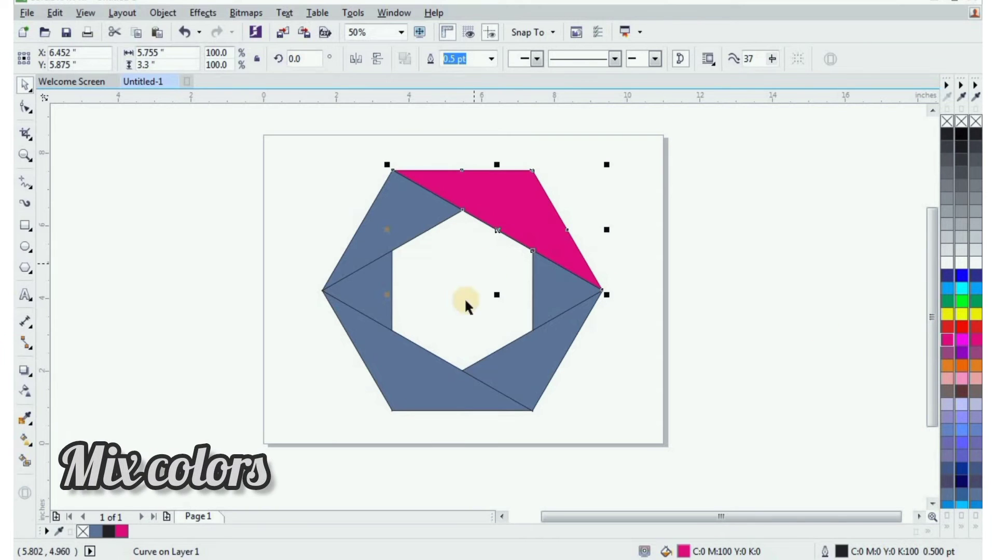
click(25, 441)
click(484, 197)
drag(611, 304, 616, 309)
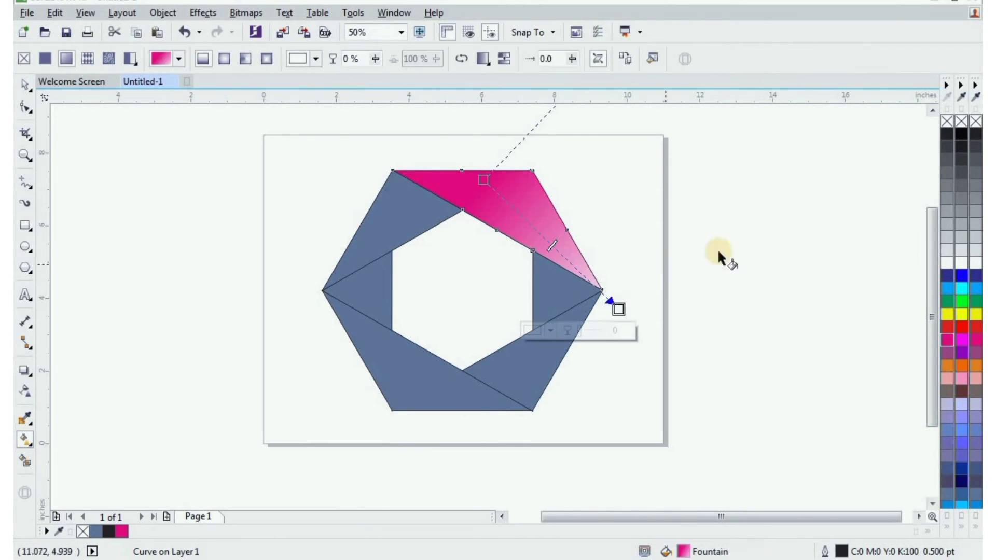
drag(957, 137, 661, 335)
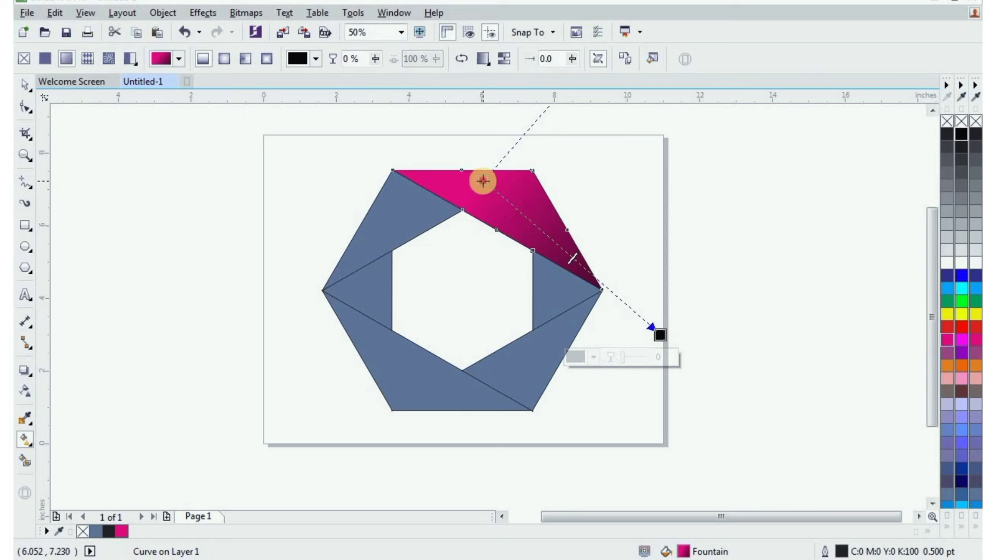
drag(482, 180, 469, 166)
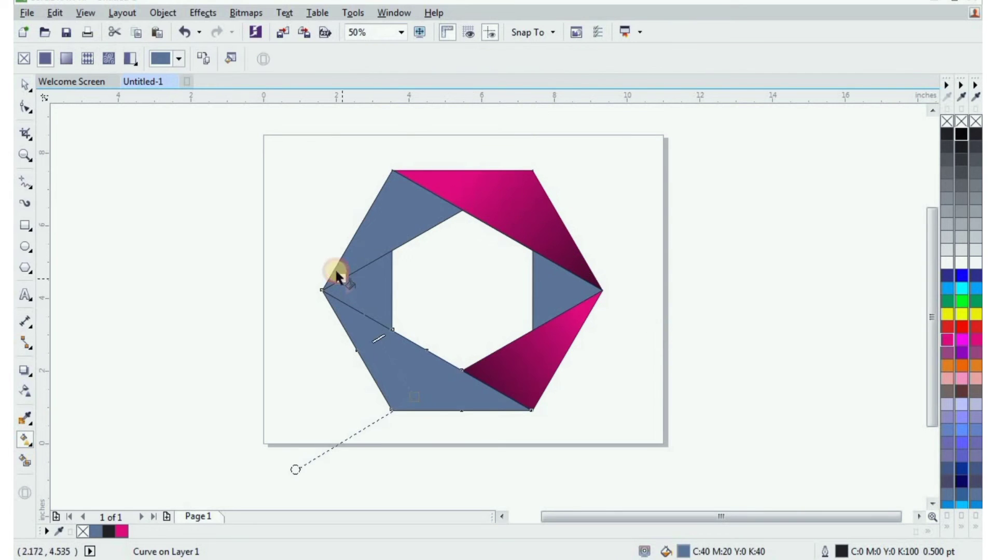
Apply magenta-to-black fountain fills to the remaining three bands, running each gradient along its band.
drag(333, 271, 334, 268)
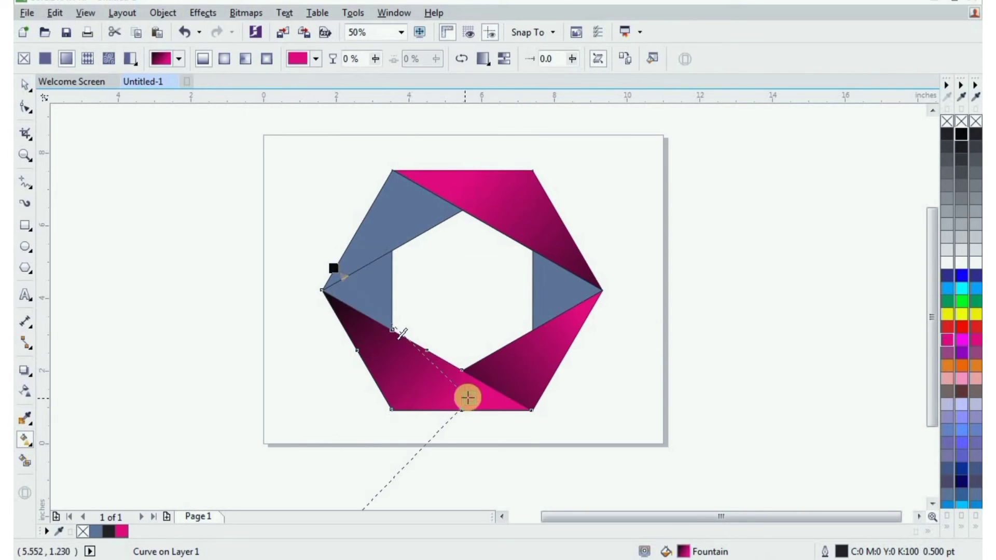
drag(466, 396, 416, 362)
click(371, 292)
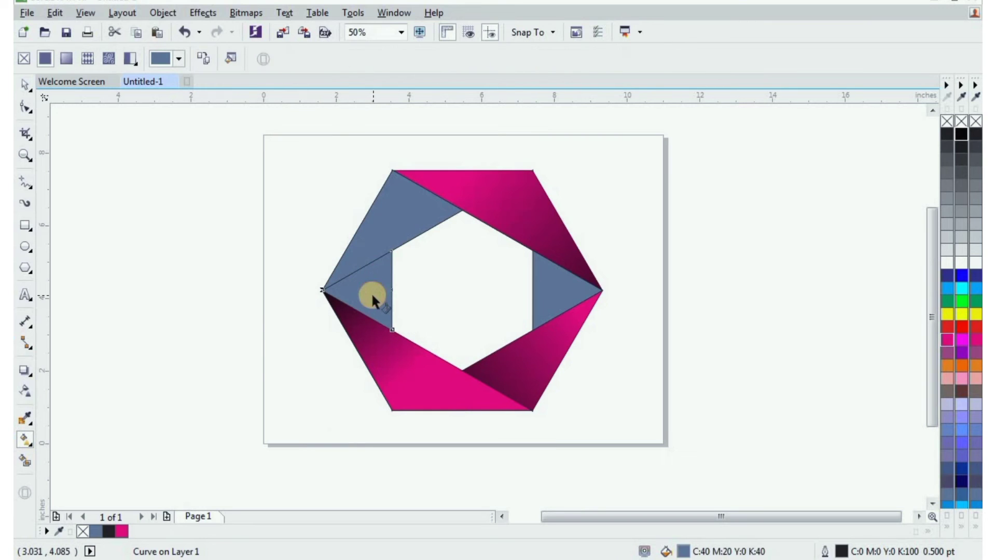
click(191, 206)
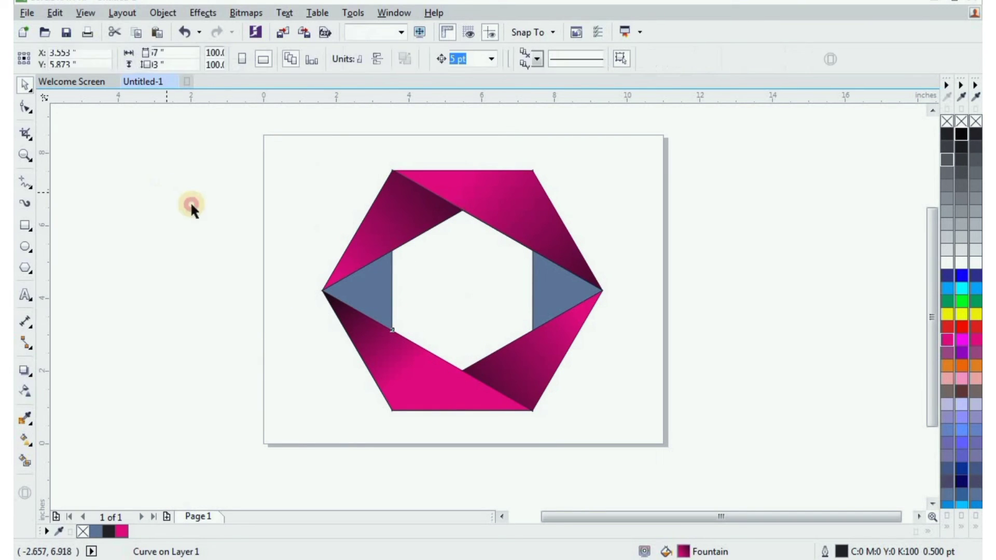
Fill the small triangles at the hexagon's left and right vertices with solid magenta.
click(560, 291)
click(946, 341)
click(473, 356)
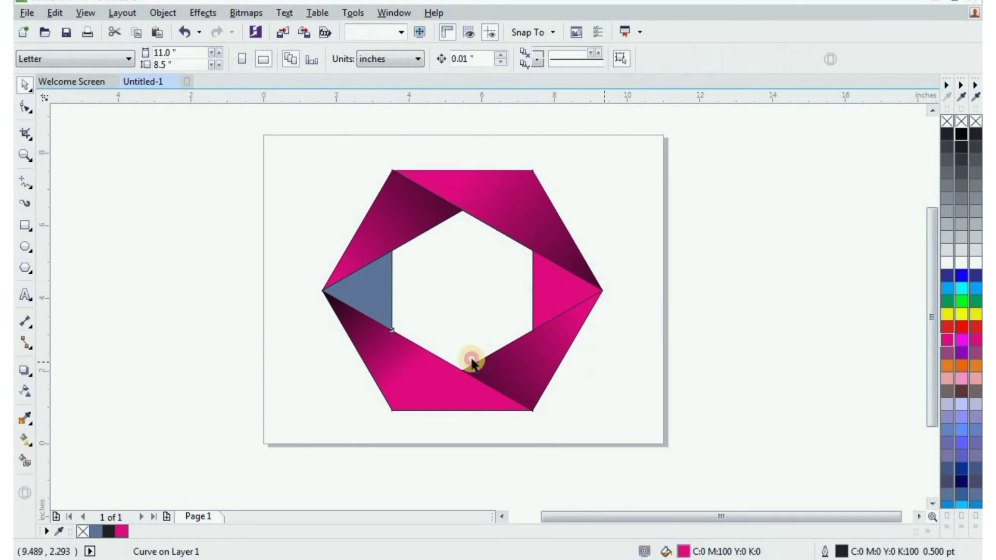
click(378, 302)
click(946, 342)
click(309, 221)
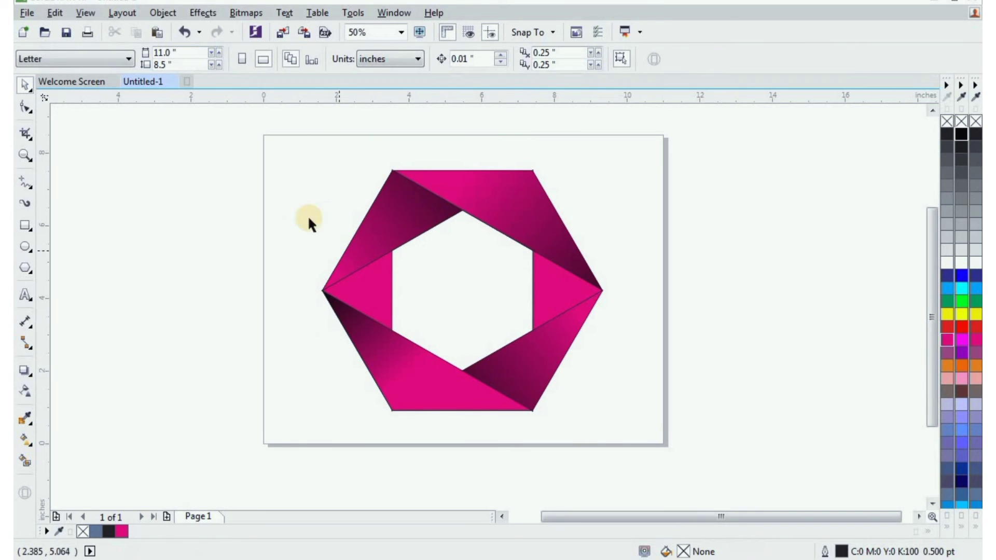
Remove the outline from all shapes of the hexagon design.
drag(400, 317, 629, 445)
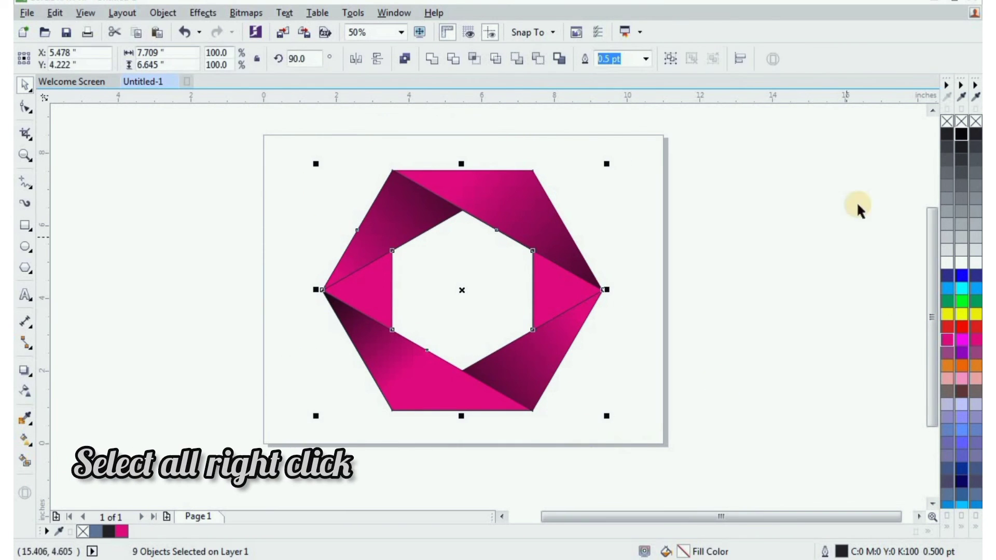
right_click(961, 130)
click(783, 317)
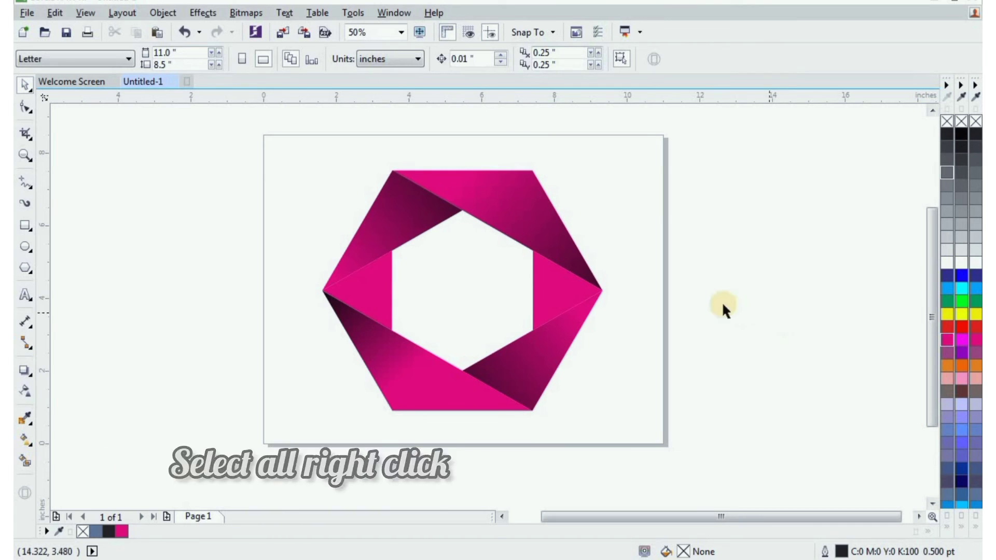
Scale the whole hexagon design down about its centre to about 6.8 by 5.9 inches.
drag(263, 127, 640, 482)
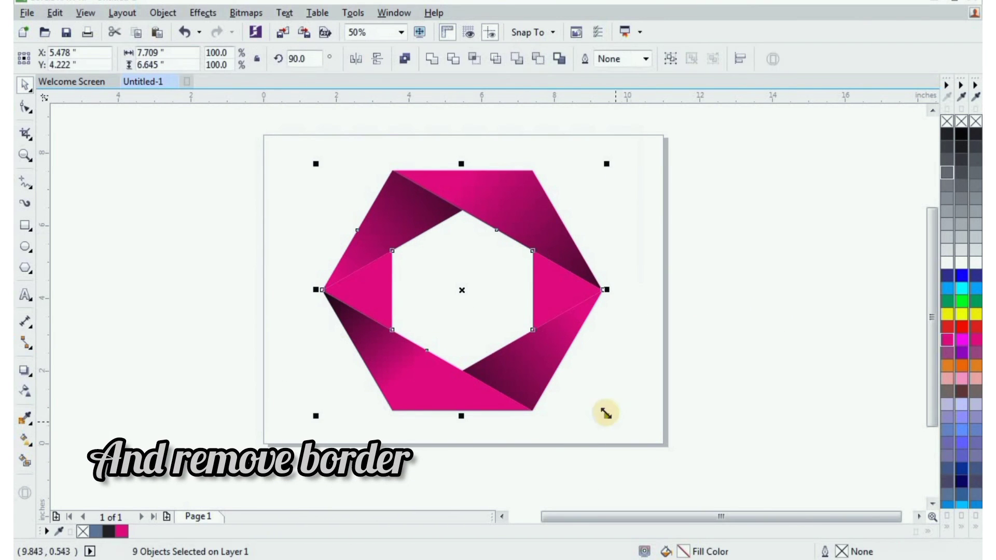
drag(608, 418, 588, 402)
click(667, 393)
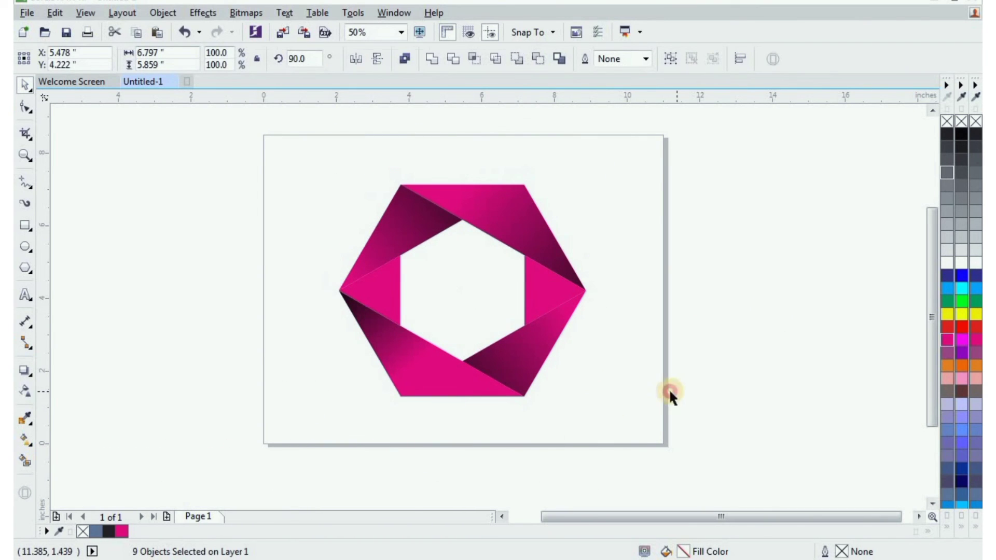
Build a column of three pairs of small gradient triangles beside the hexagon's right side from shrunken copies of its upper bands.
click(525, 222)
drag(525, 233, 640, 182)
drag(711, 249, 653, 231)
scroll(623, 162, up, 1)
scroll(663, 203, down, 1)
drag(623, 166, 701, 265)
drag(665, 214, 667, 352)
key(space)
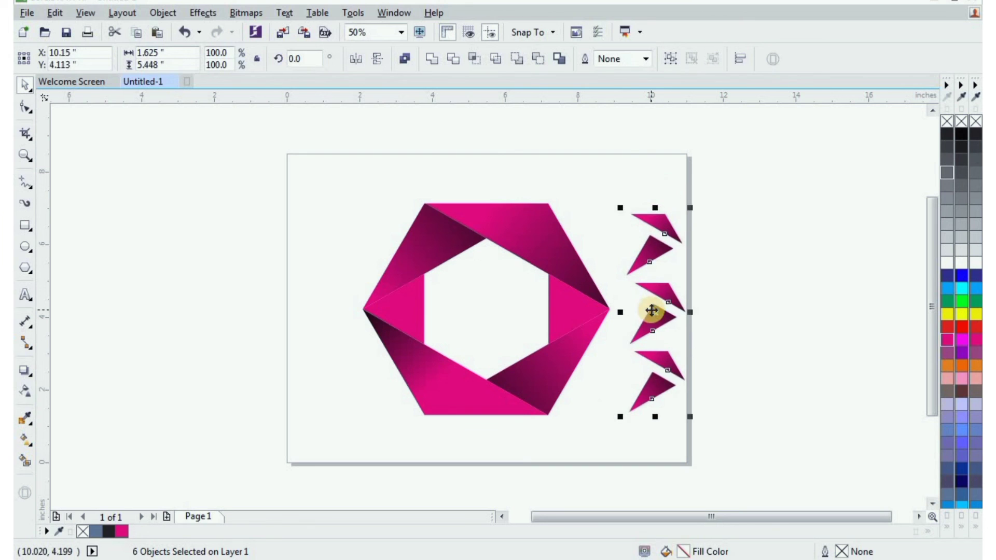
Copy the column of six small triangles to the left side of the hexagon.
drag(651, 311, 319, 314)
right_click(318, 314)
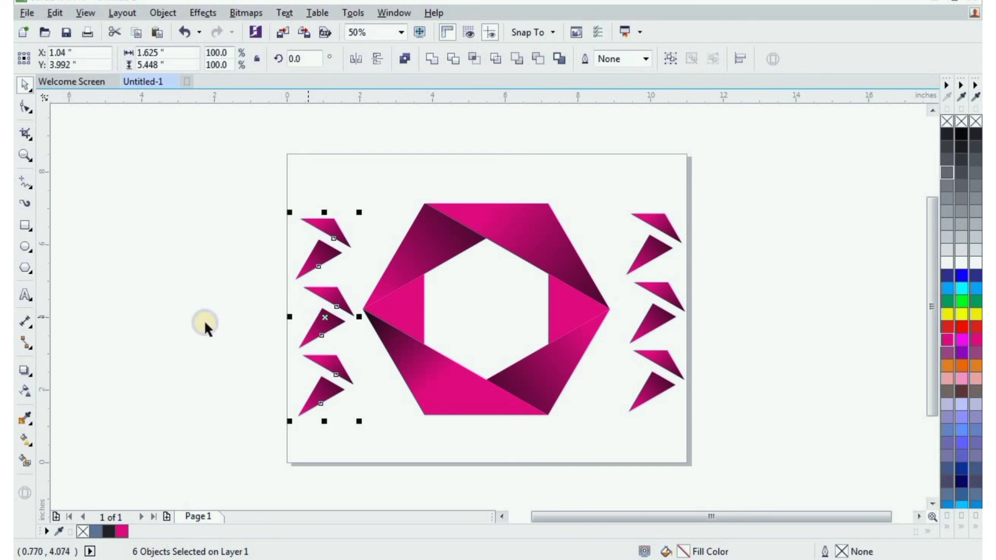
click(204, 319)
Add the artistic text "subscribe my channel" inside the inner hexagon.
drag(216, 163, 737, 461)
key(shift+F2)
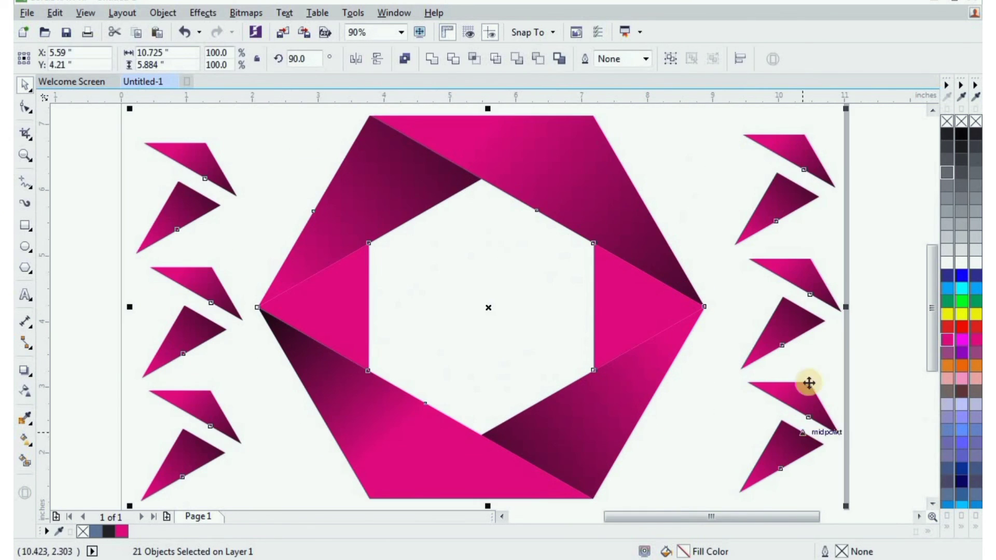
click(787, 342)
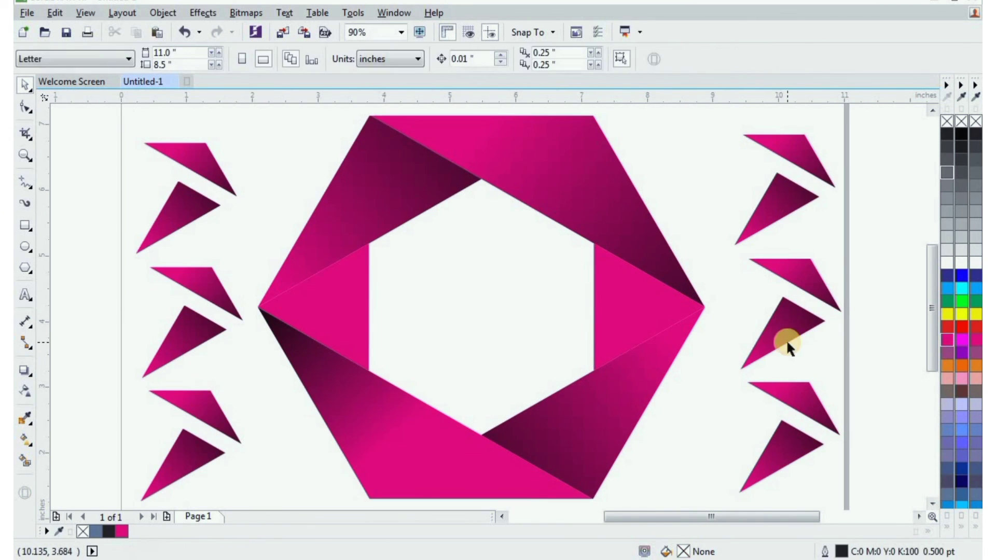
click(25, 296)
click(468, 300)
text(subscribe my channel)
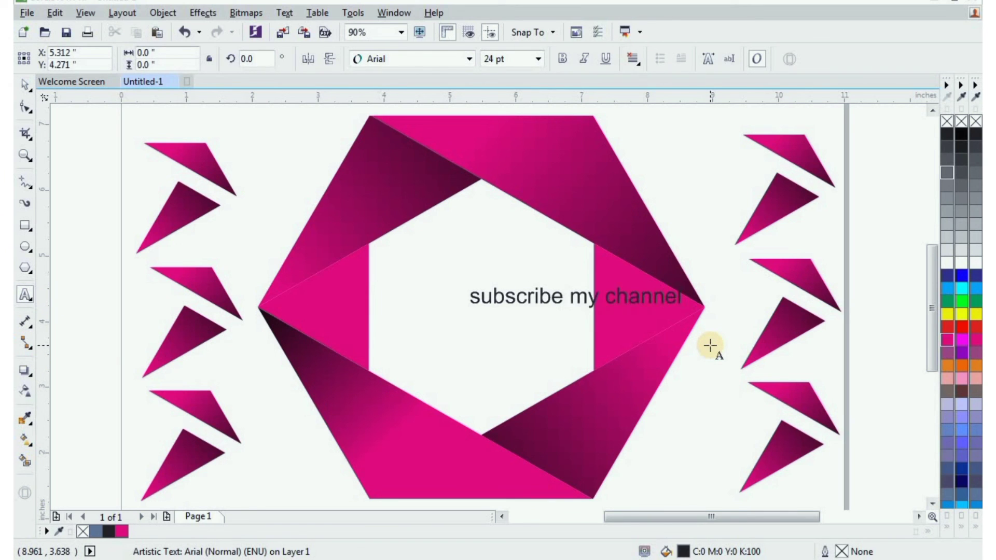
Centre the text within the inner hexagon and fill it with magenta.
click(30, 88)
drag(574, 298, 482, 306)
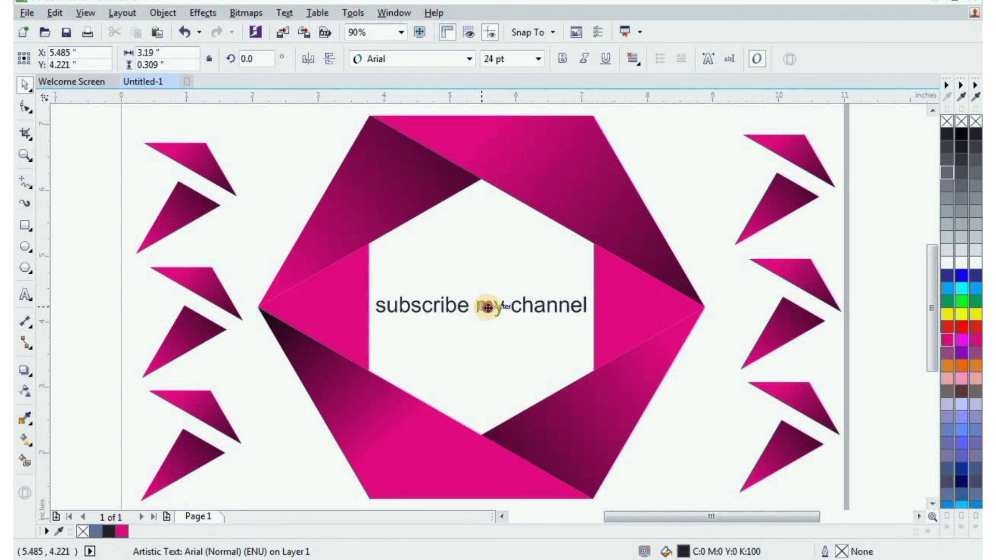
click(949, 338)
click(167, 266)
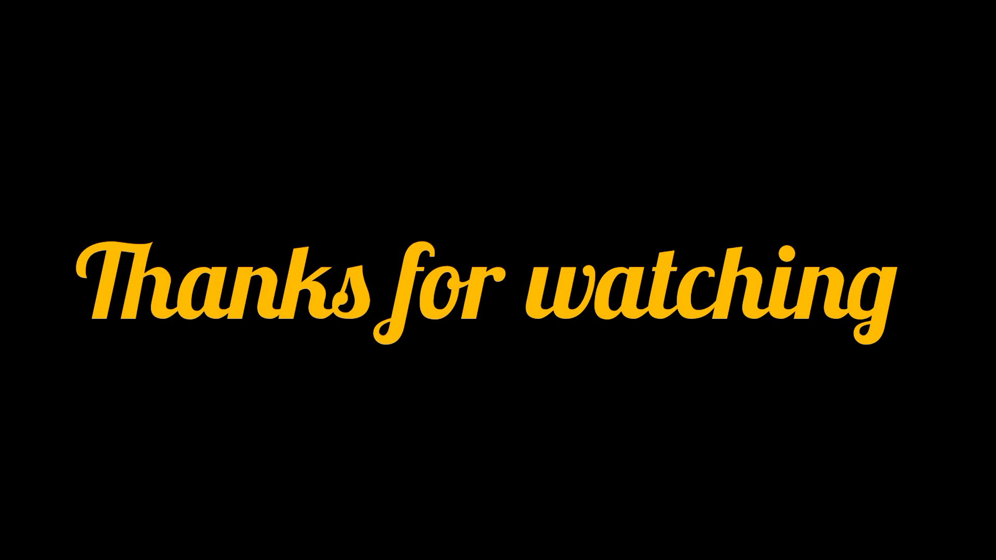